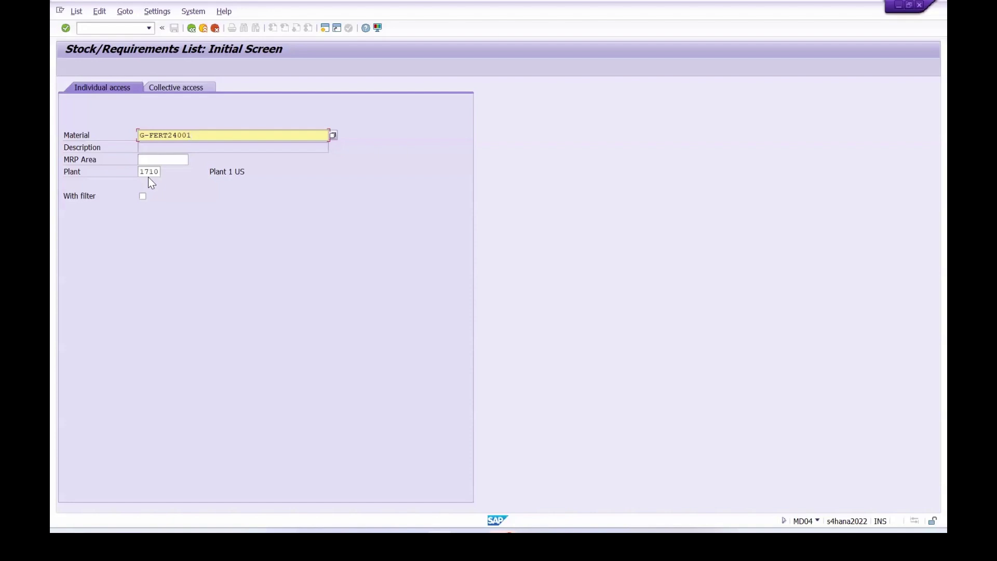
- Display the stock/requirements list for material G-FERT24001 in plant 1710 and open the order report for the planned order dated 30.07.2024
key(Return)
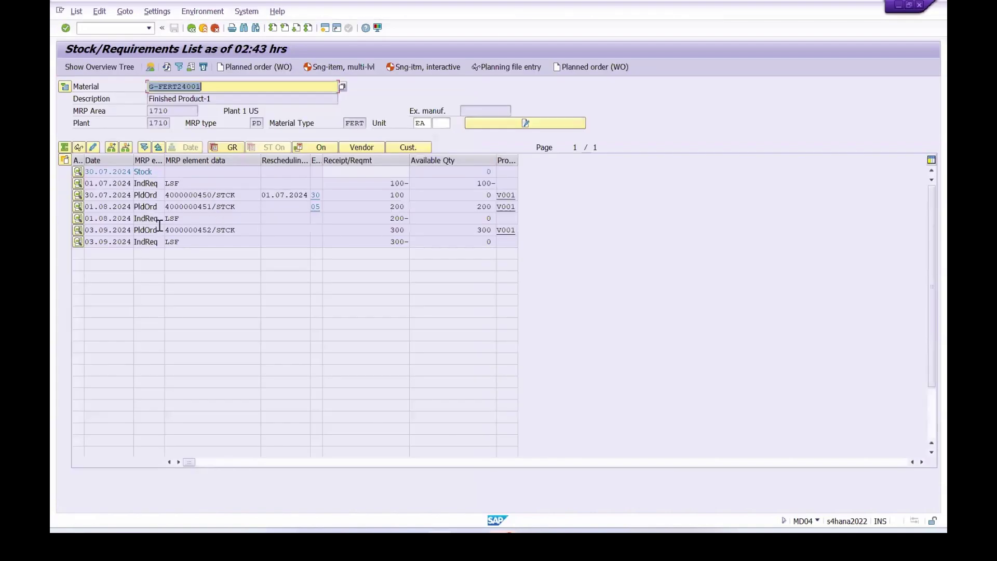
click(187, 197)
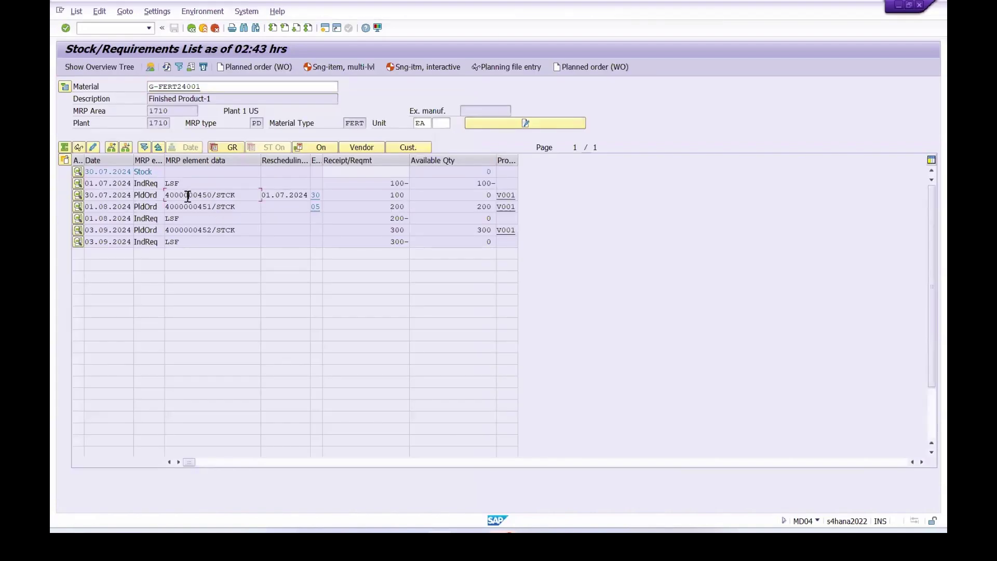
click(64, 158)
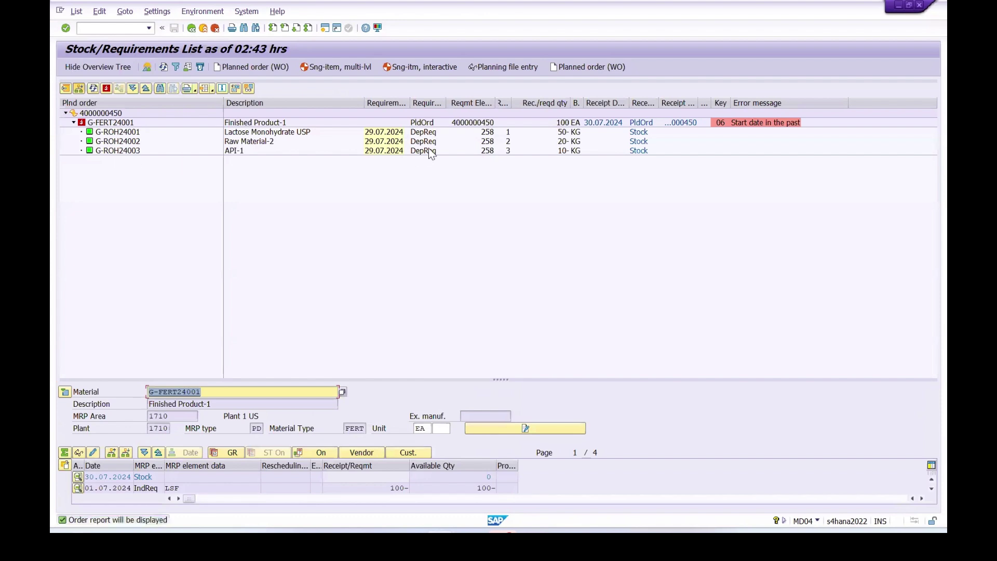
- Examine the finished product, its raw material components and the receipt element in the order report, and leave the report
click(118, 133)
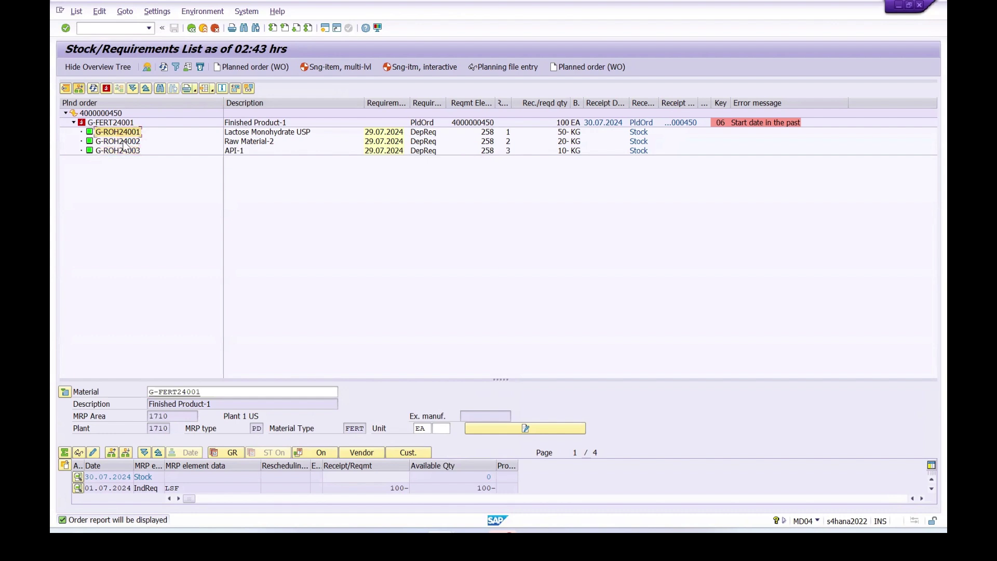
click(123, 151)
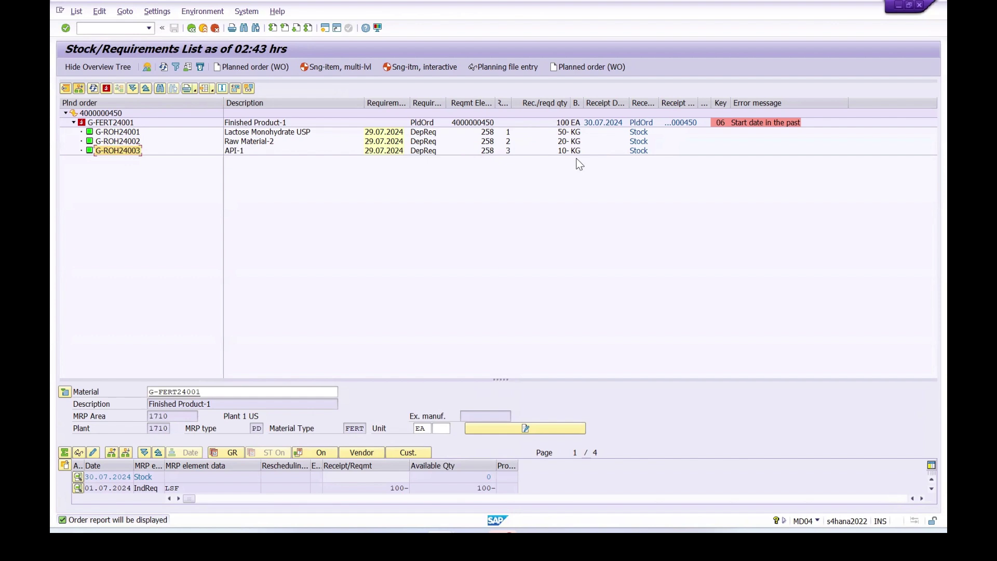
click(119, 123)
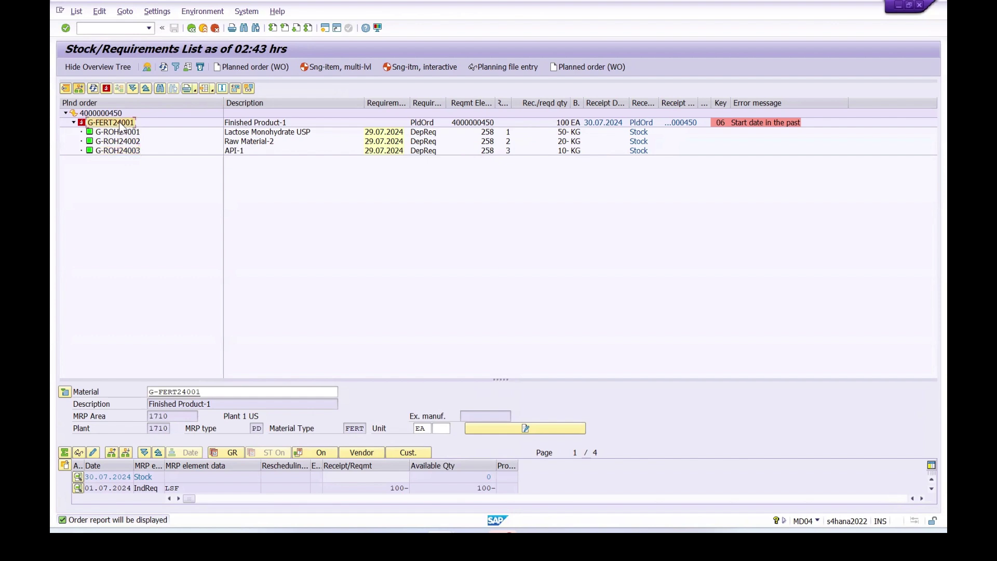
drag(660, 103, 677, 102)
click(650, 125)
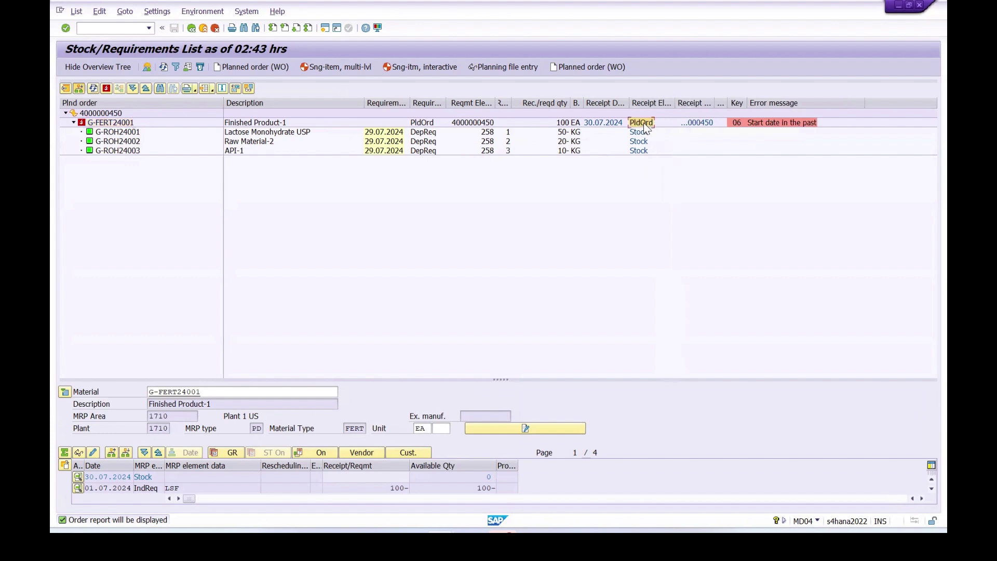
click(191, 28)
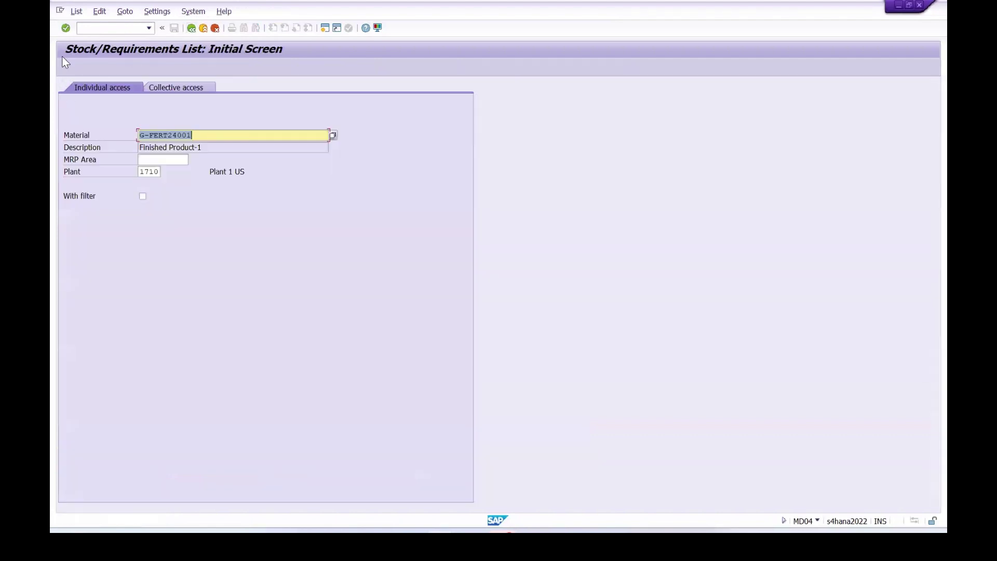
- Redisplay the stock/requirements list for G-FERT24001 and open the additional data of the planned order dated 30.07.2024
click(66, 29)
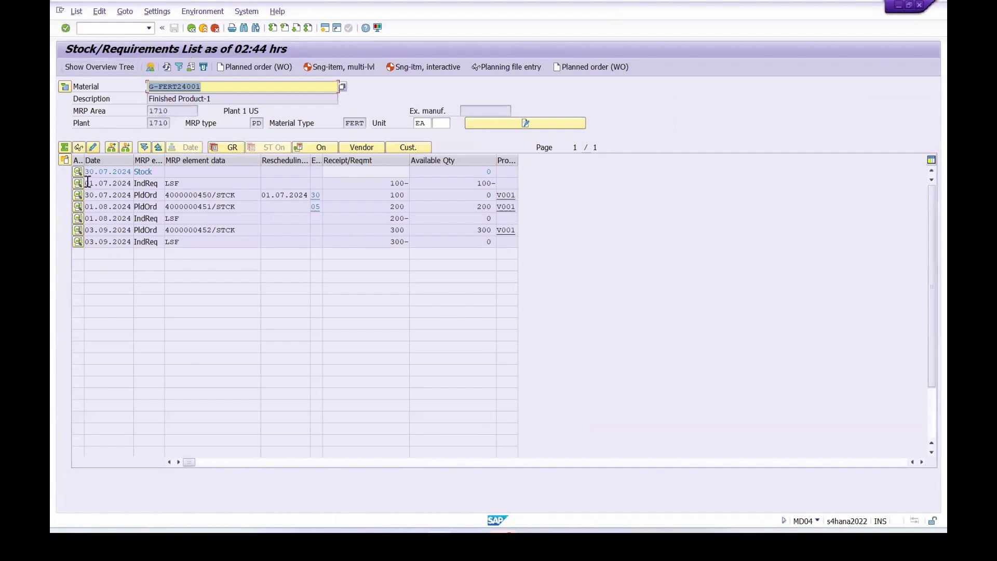
click(140, 195)
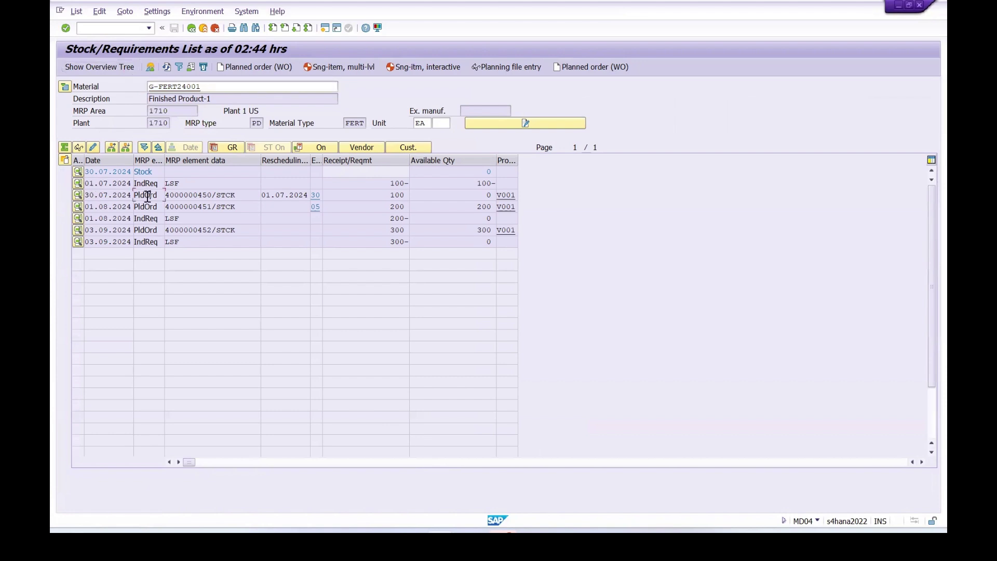
click(205, 88)
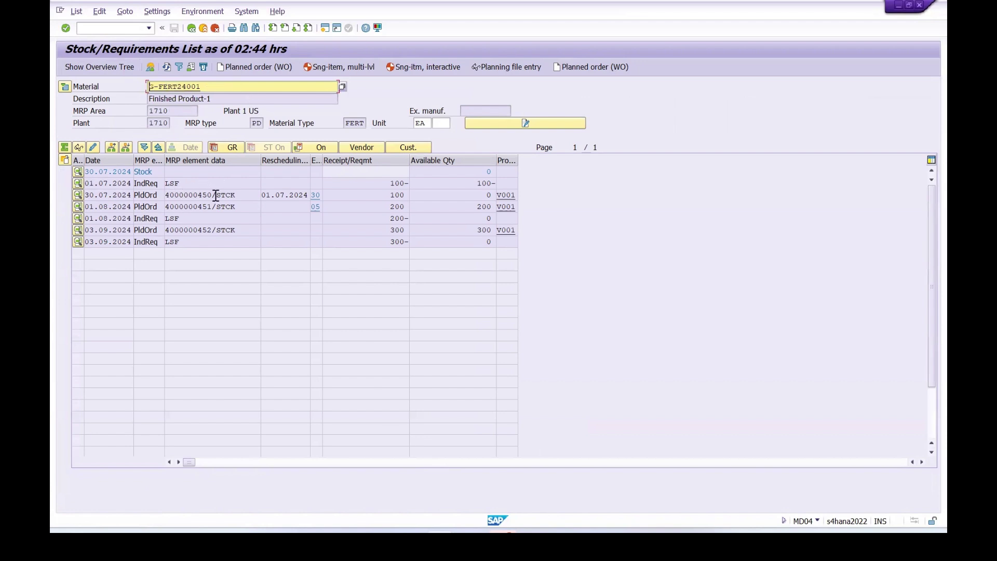
drag(213, 194, 152, 191)
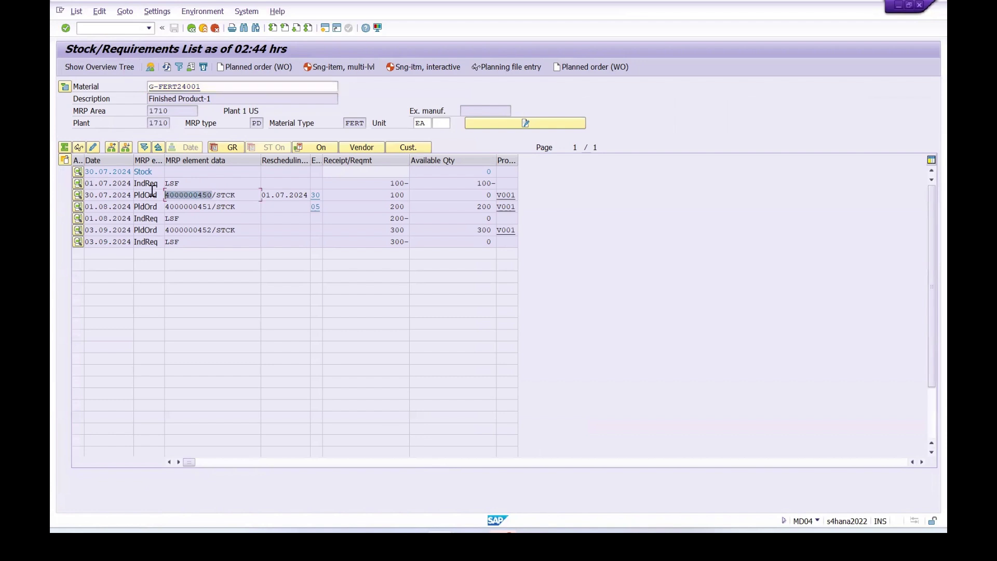
click(78, 195)
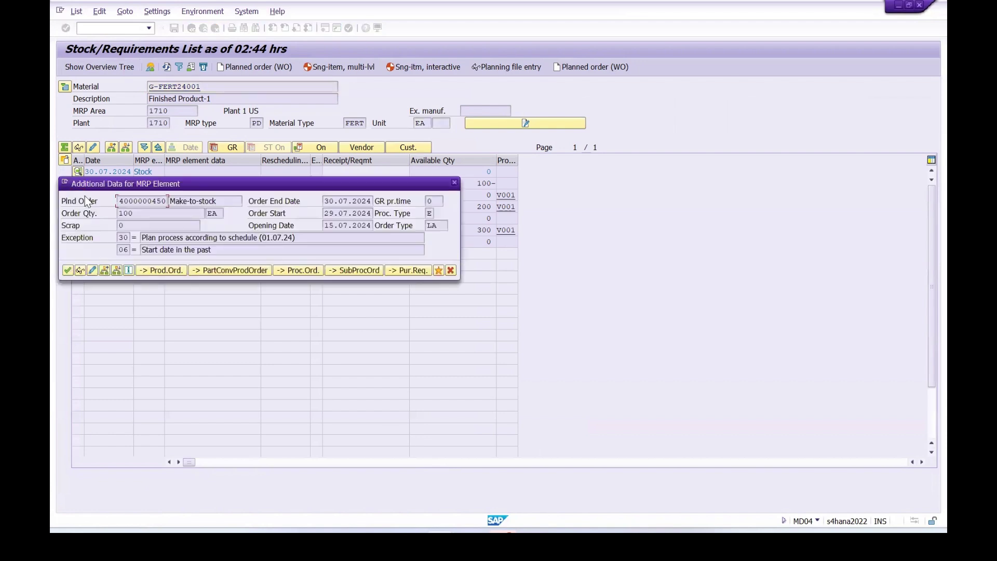
drag(182, 189, 319, 204)
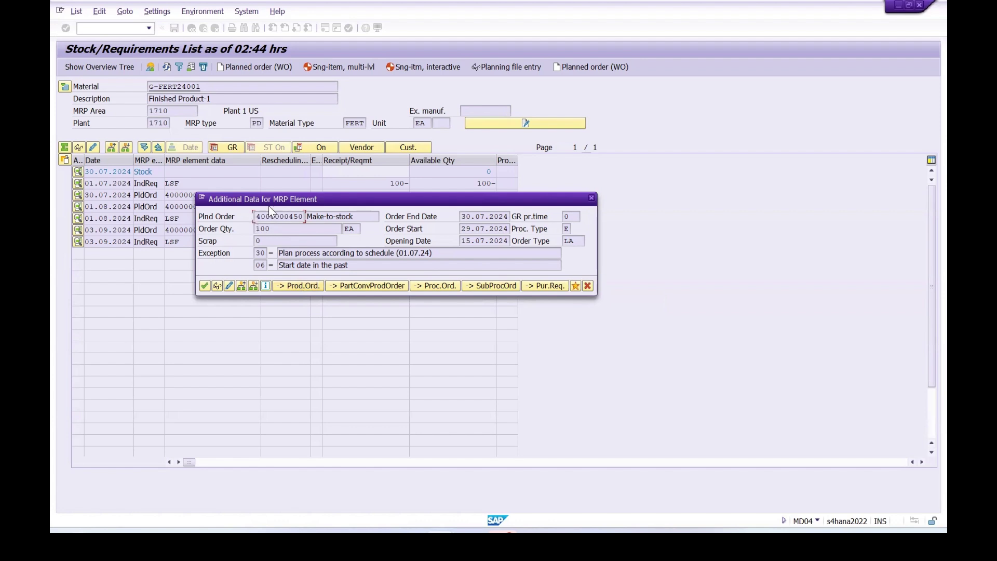
- Convert the planned order into a production order and check the material and total quantity in its header
click(297, 285)
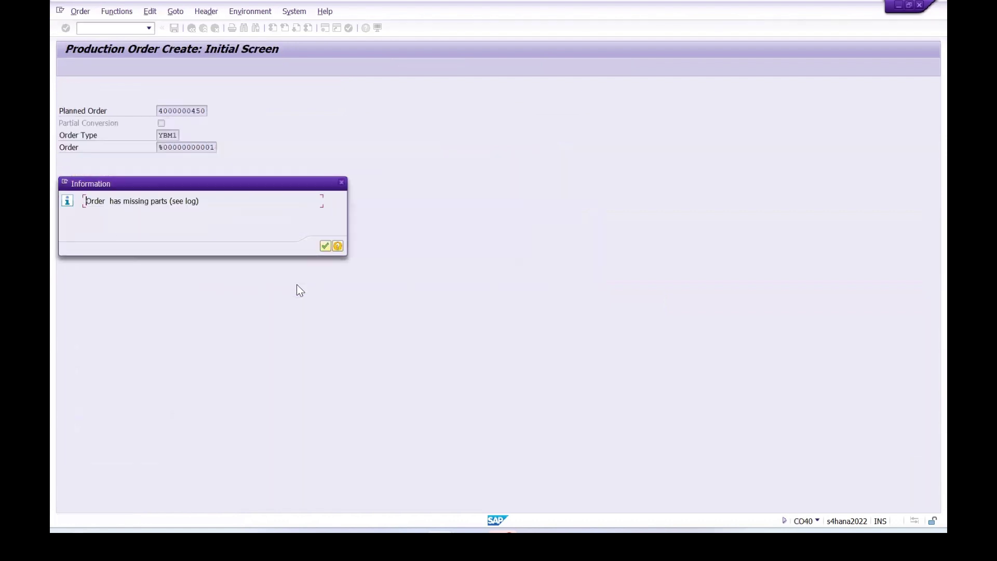
click(325, 245)
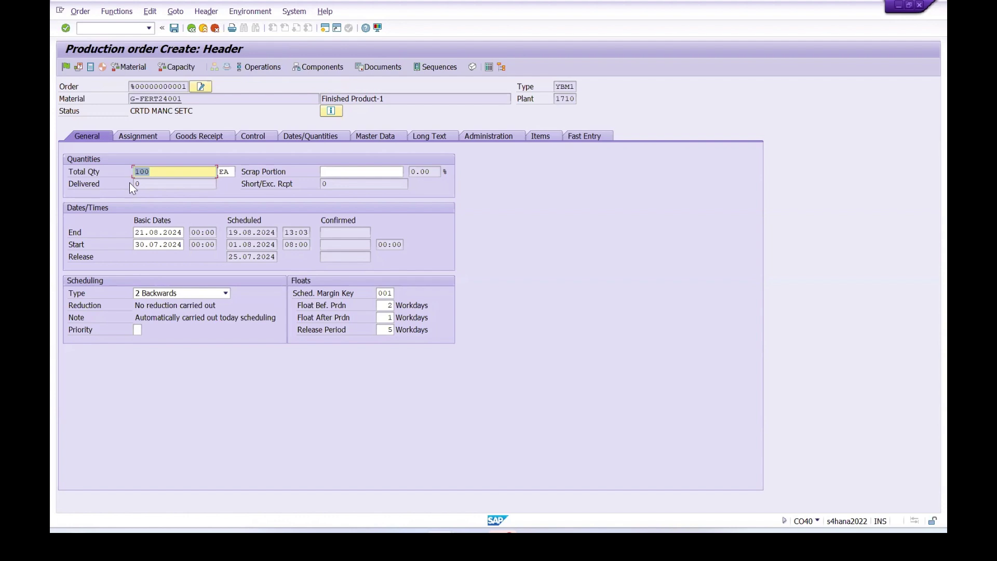
click(175, 100)
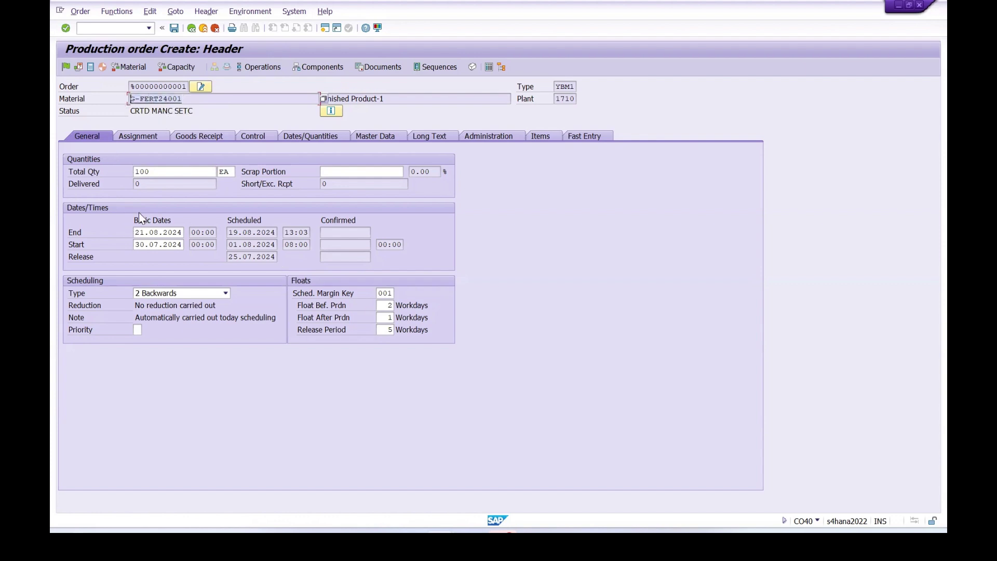
click(135, 172)
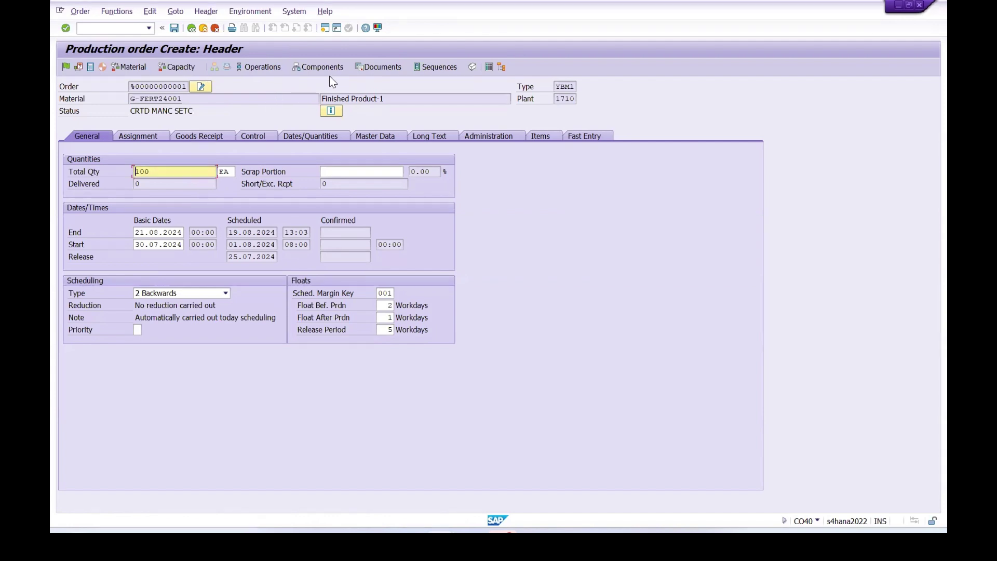
- Examine the production order's component overview, narrowing the component column and widening the storage location column
click(316, 66)
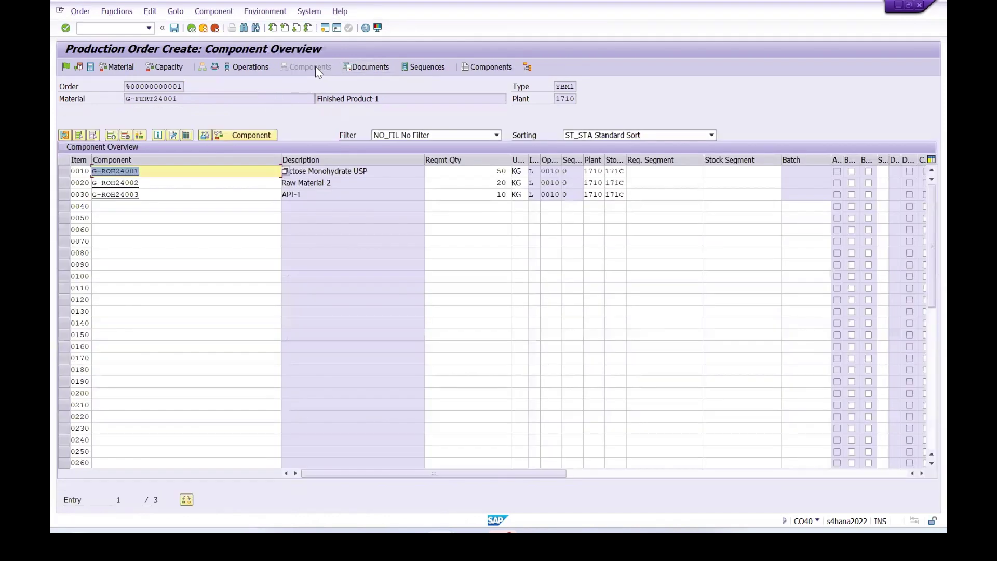
drag(281, 159, 179, 160)
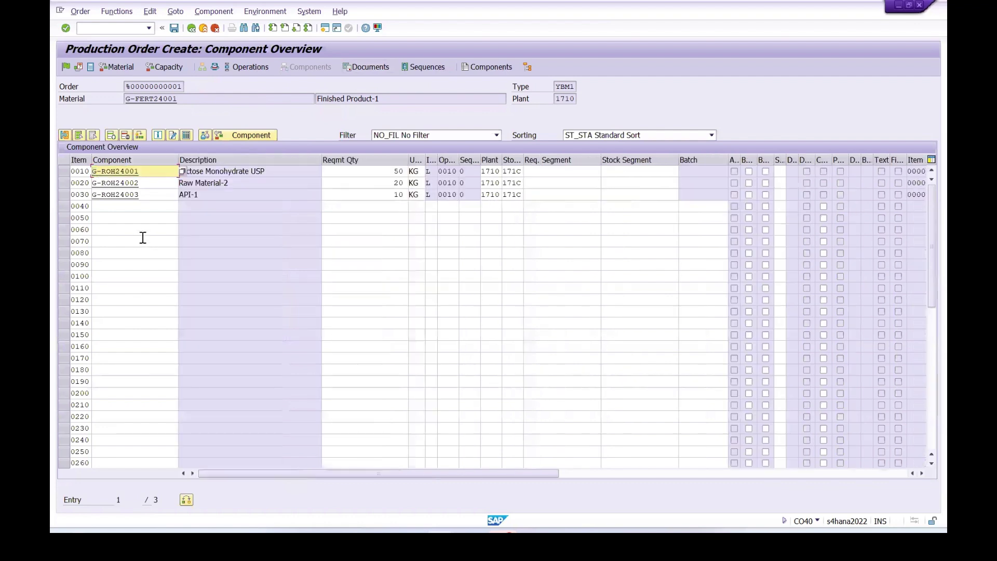
click(272, 169)
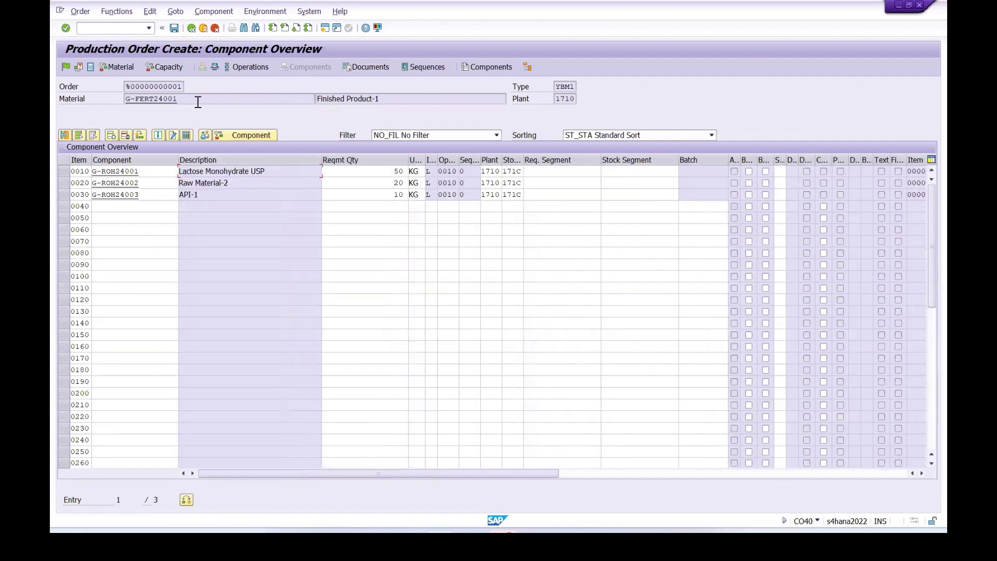
drag(386, 99, 304, 99)
drag(502, 161, 543, 161)
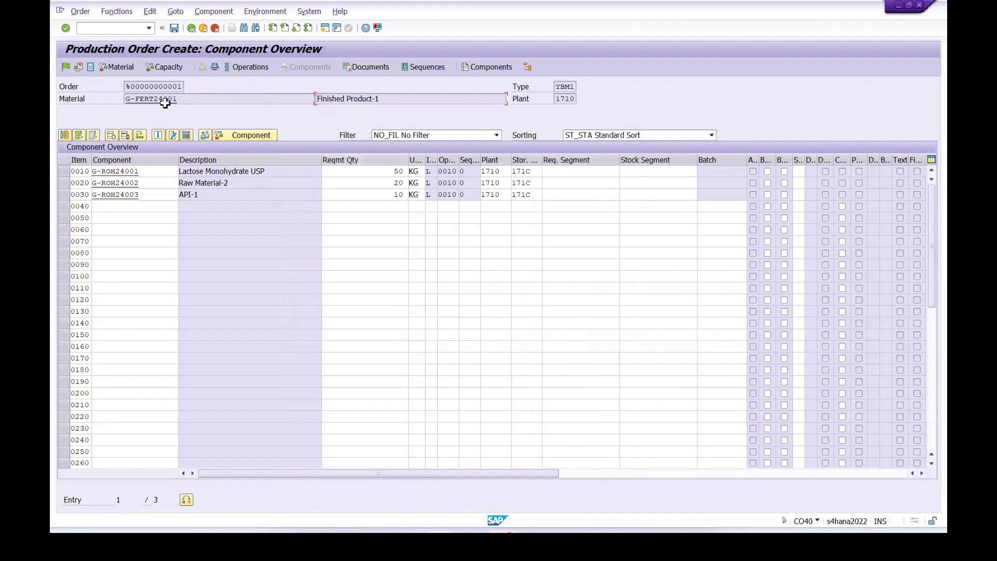
drag(189, 98, 115, 99)
- Examine operation 0010 in the production order's operation overview, recheck the components and return to the order header
click(243, 67)
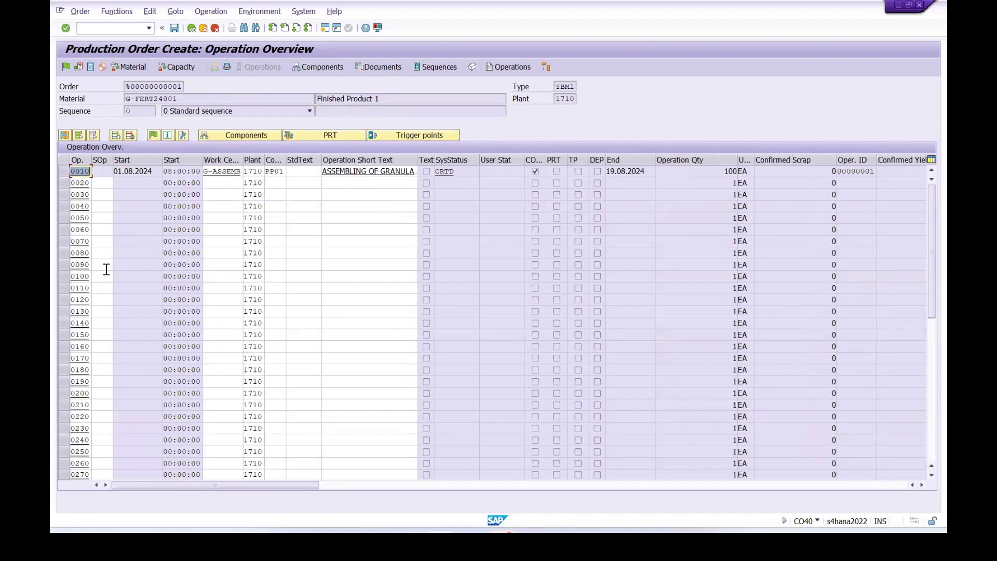
click(65, 168)
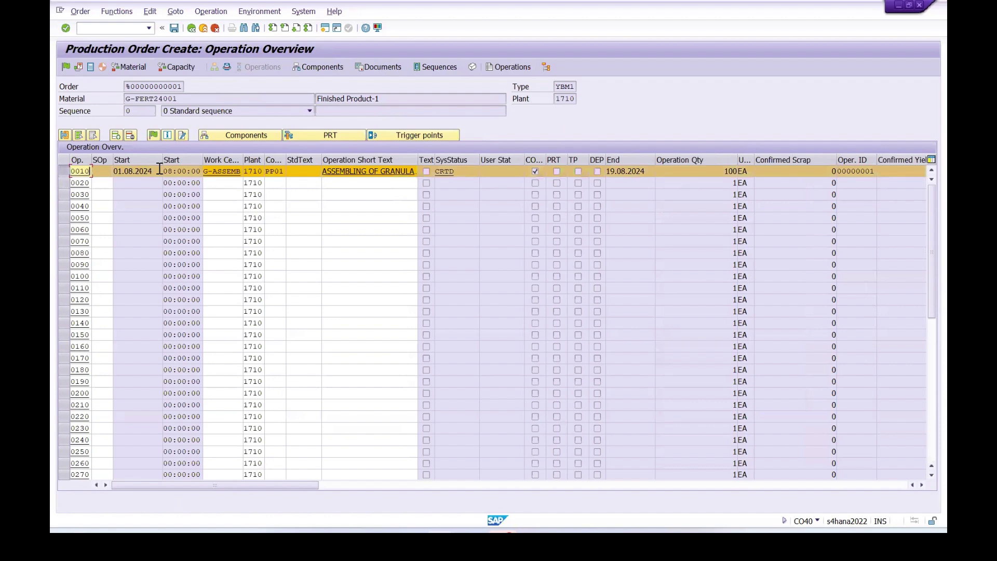
click(329, 67)
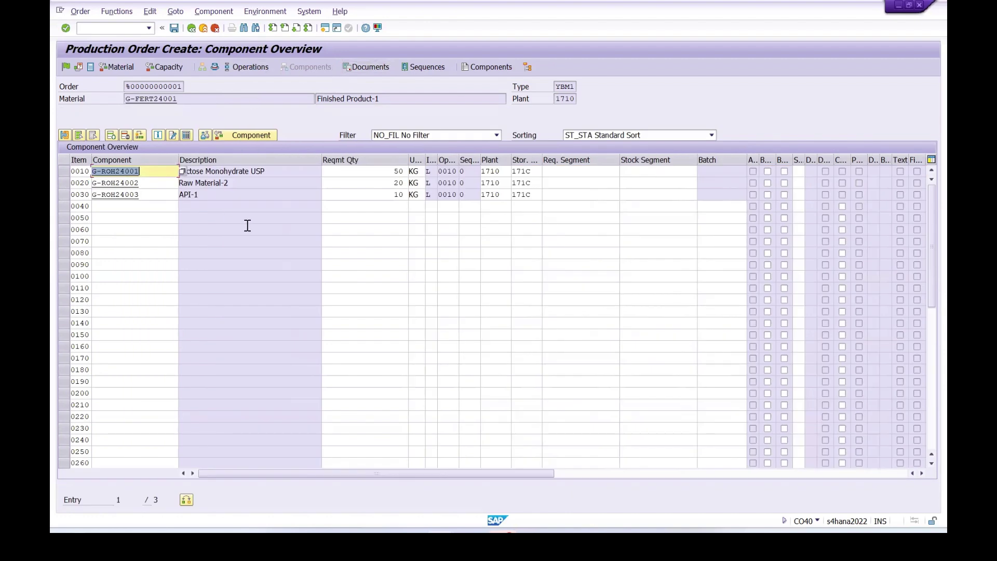
click(192, 28)
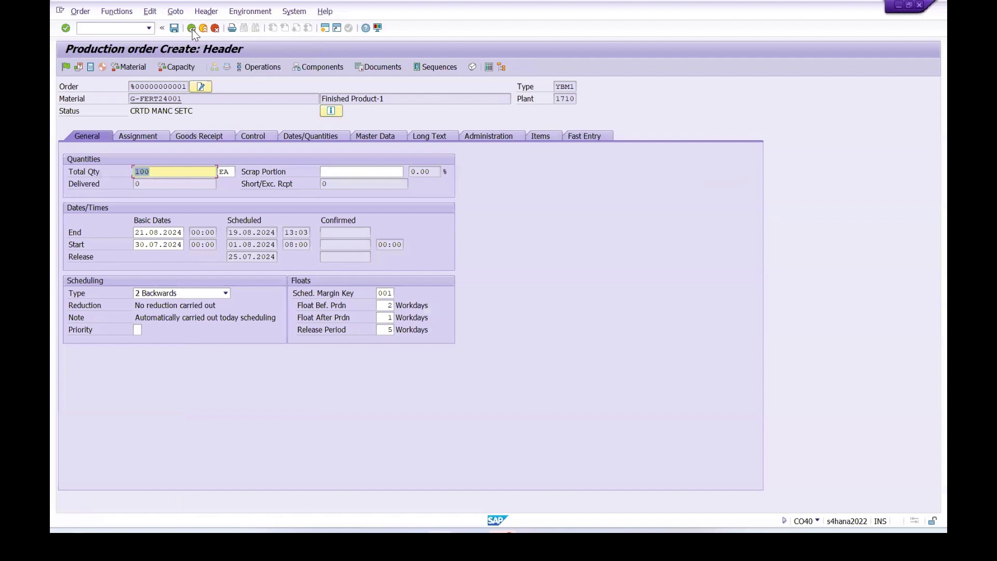
- Check the production order's master data and consult the Discrete Manufacturing at Glance flow chart in the PDF viewer
click(374, 136)
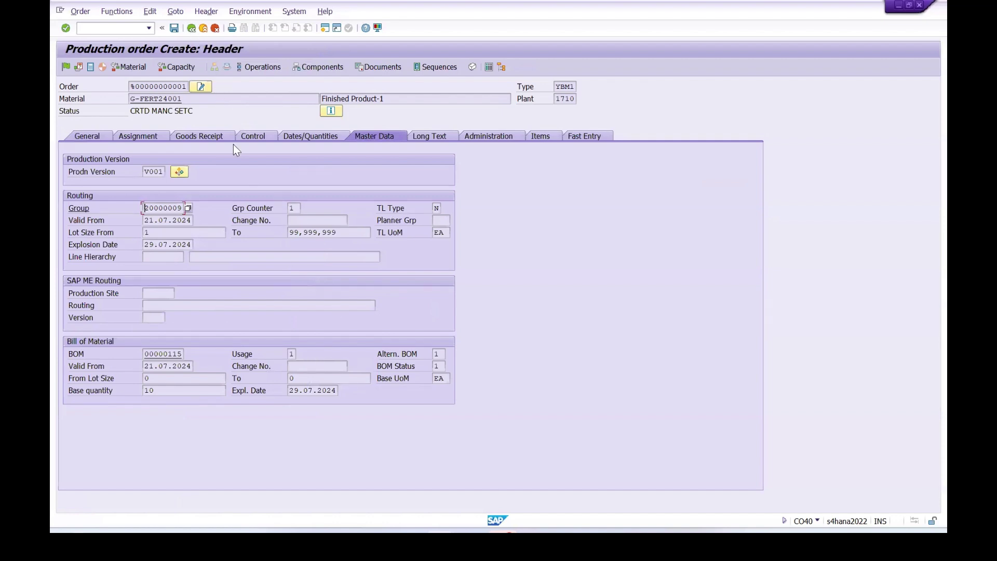
click(628, 545)
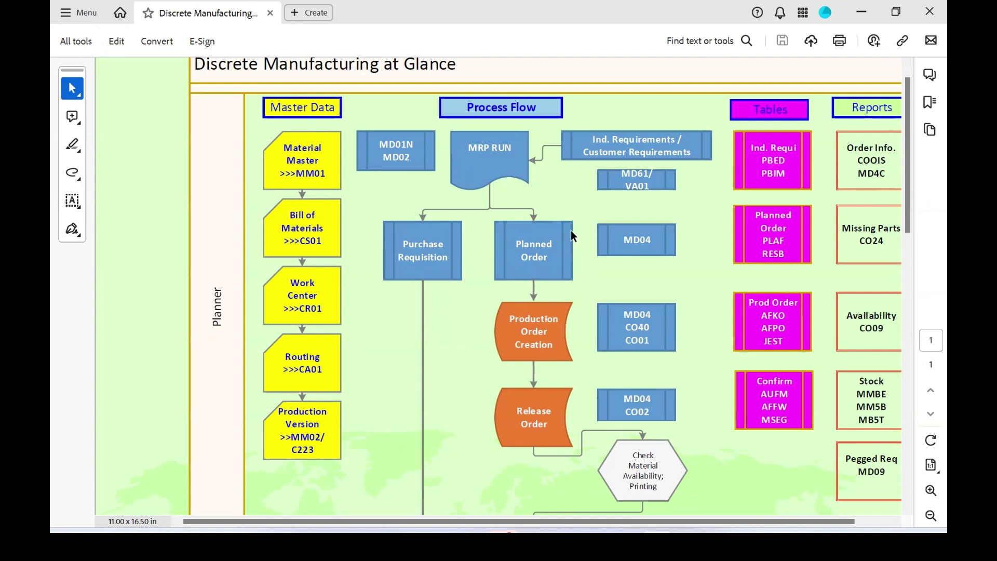
click(861, 14)
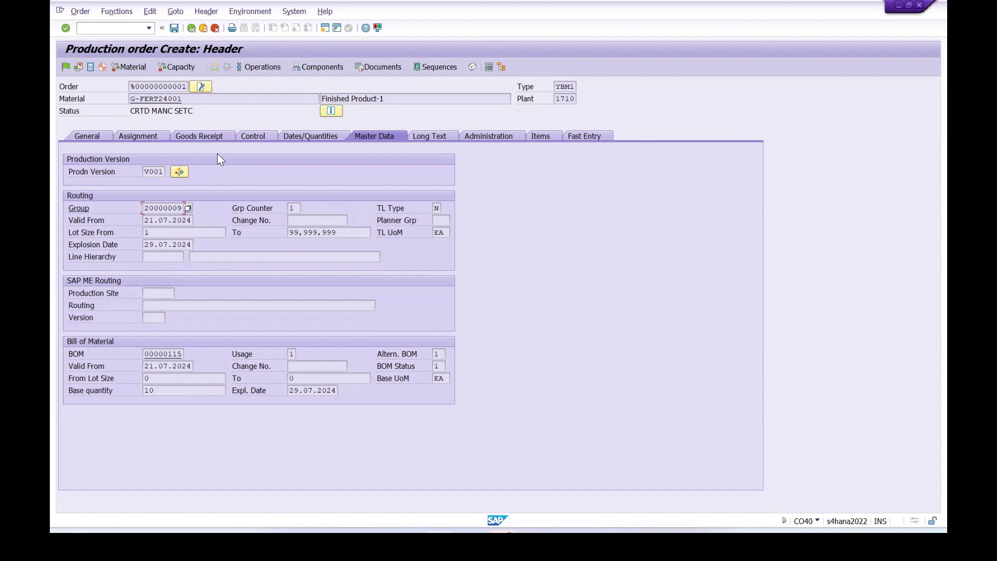
- Review the order type, plant and material alongside the general data in the production order header
click(85, 136)
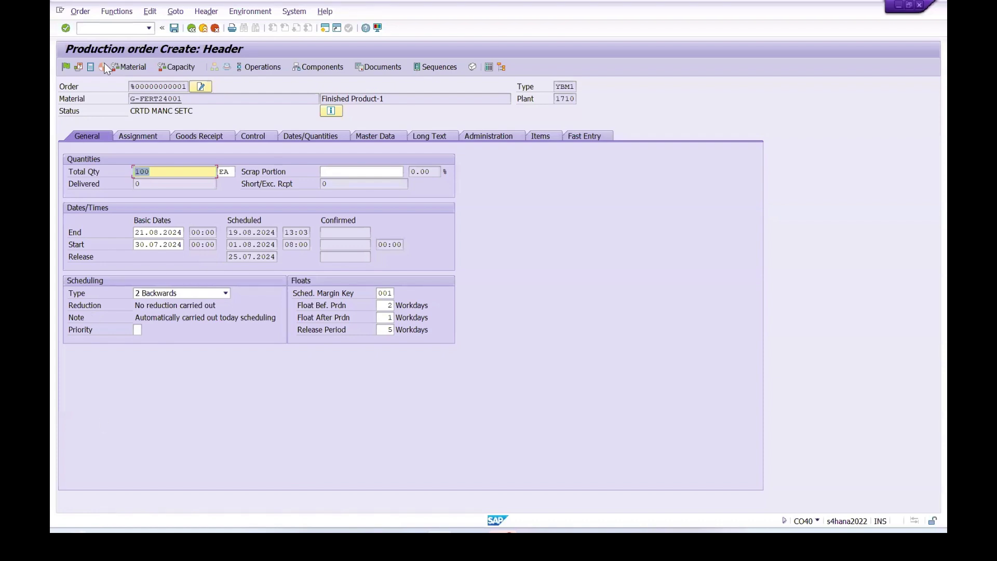
click(555, 89)
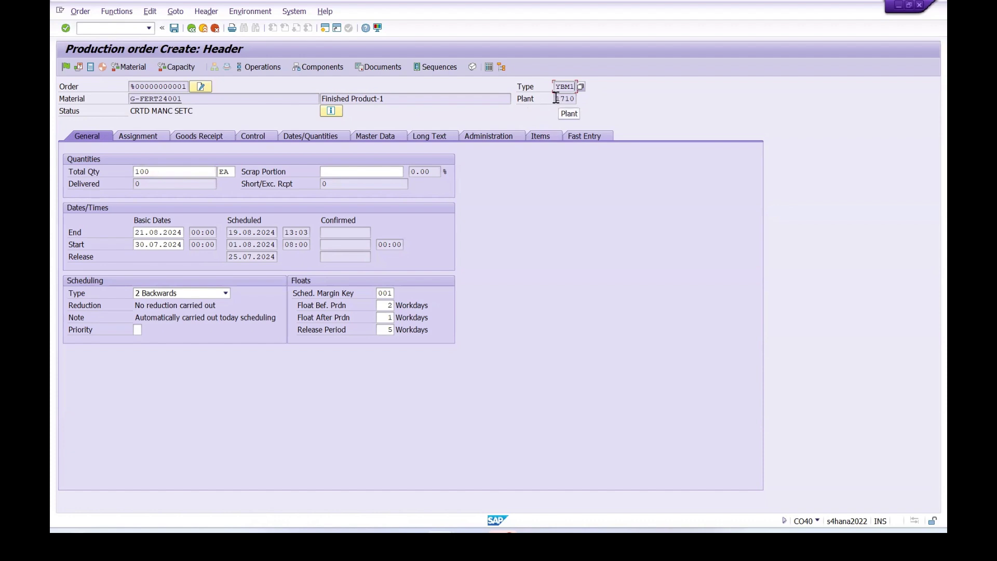
double_click(581, 99)
click(576, 99)
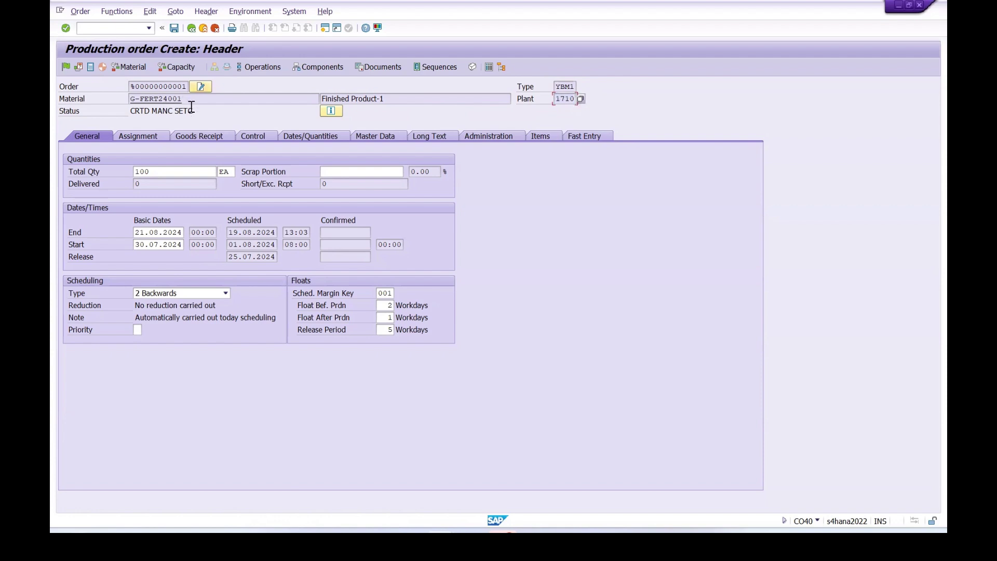
drag(191, 99, 114, 99)
drag(554, 99, 584, 106)
click(591, 101)
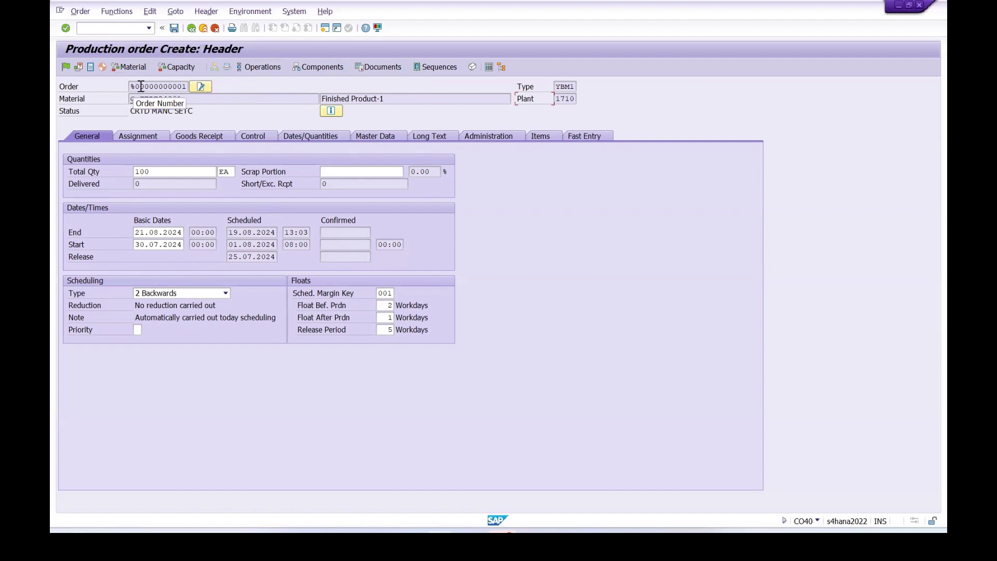
- Save the production order and refresh the stock/requirements list for G-FERT24001
click(174, 30)
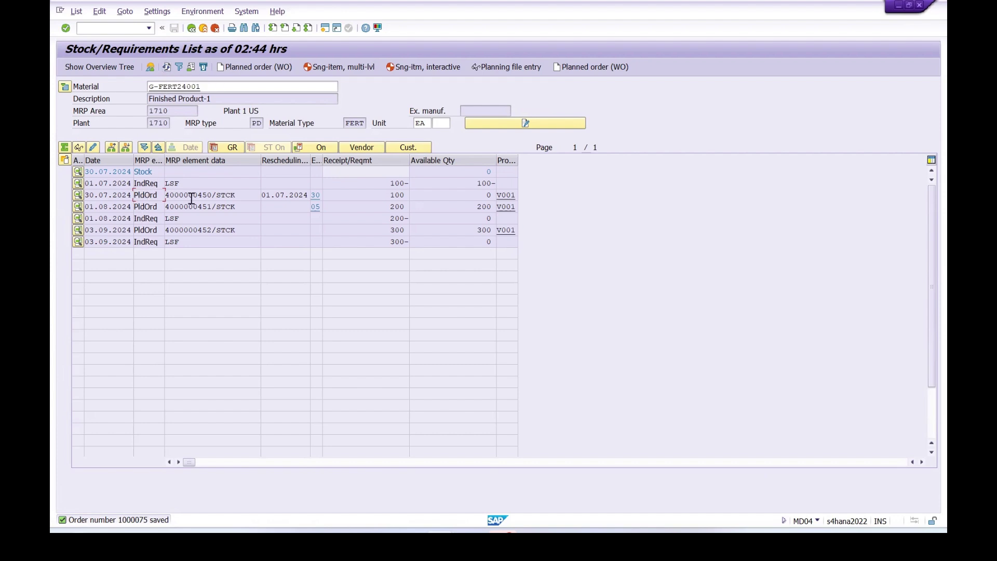
click(167, 67)
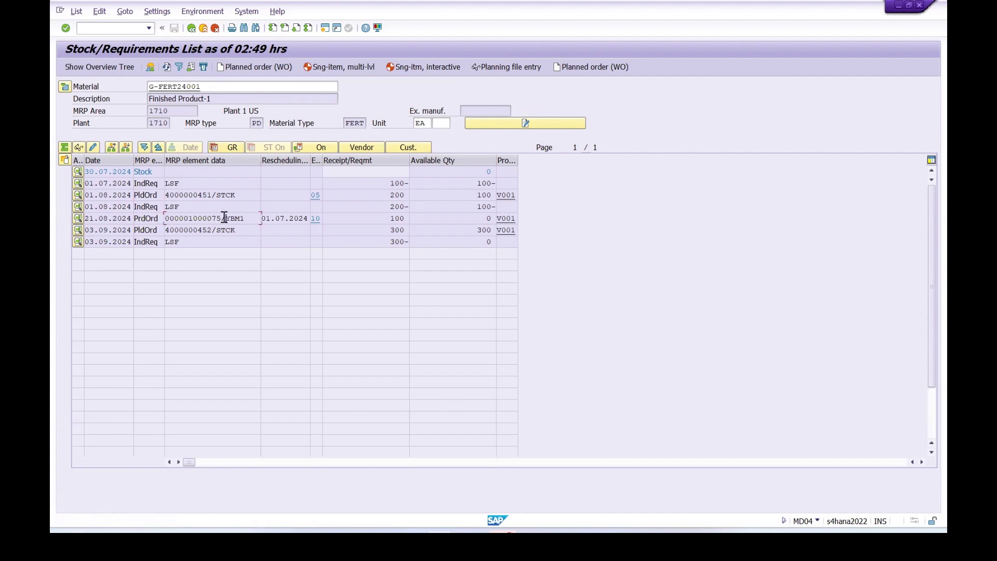
- Display the new production order from its MRP element details and check its order number in the header
drag(224, 219, 166, 218)
click(77, 218)
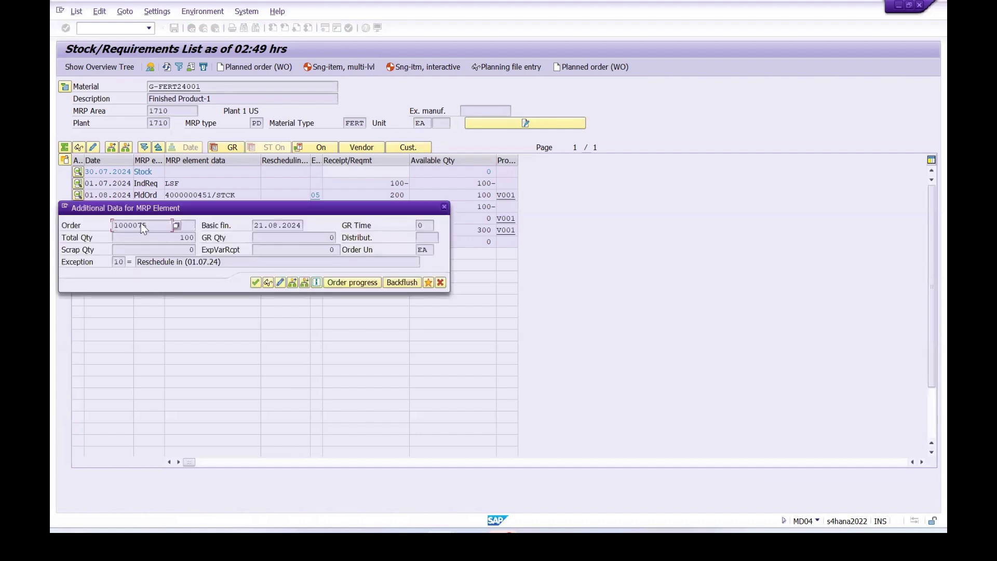
click(266, 283)
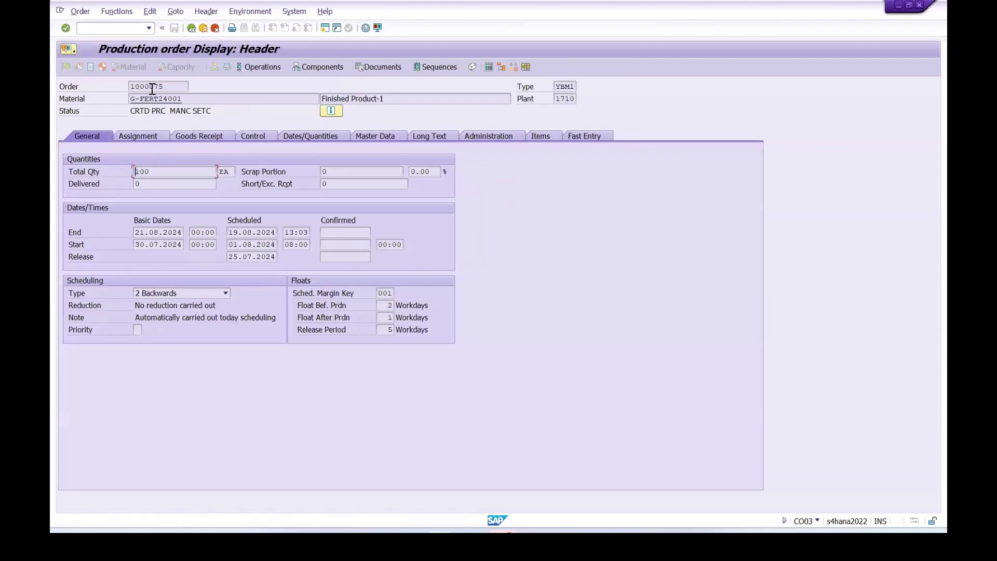
drag(169, 87, 124, 88)
click(130, 86)
click(128, 87)
drag(172, 86, 127, 87)
click(126, 87)
- Check the originating planned order in the production order's assignment data and compare it with the production order number
click(138, 135)
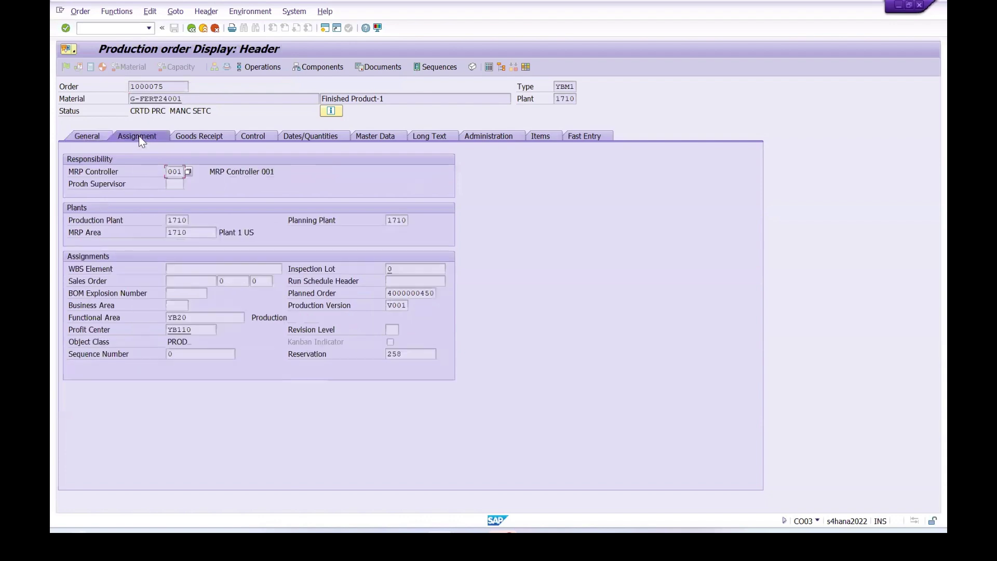
drag(387, 294, 439, 295)
click(436, 294)
click(155, 87)
drag(155, 87, 119, 88)
click(119, 89)
- Review the production order's goods receipt settings, dates and quantities, master data and long text
click(210, 135)
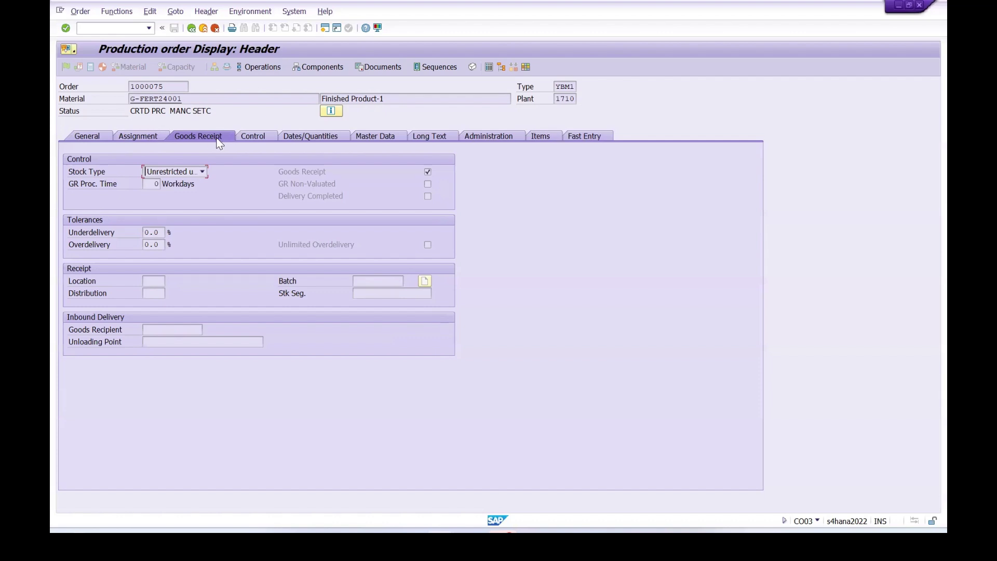
click(312, 137)
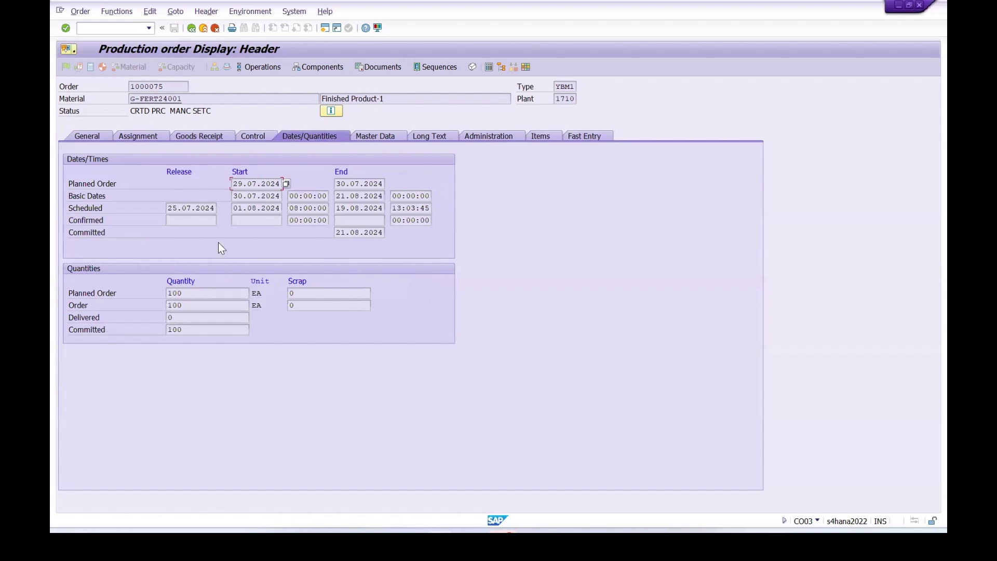
click(371, 139)
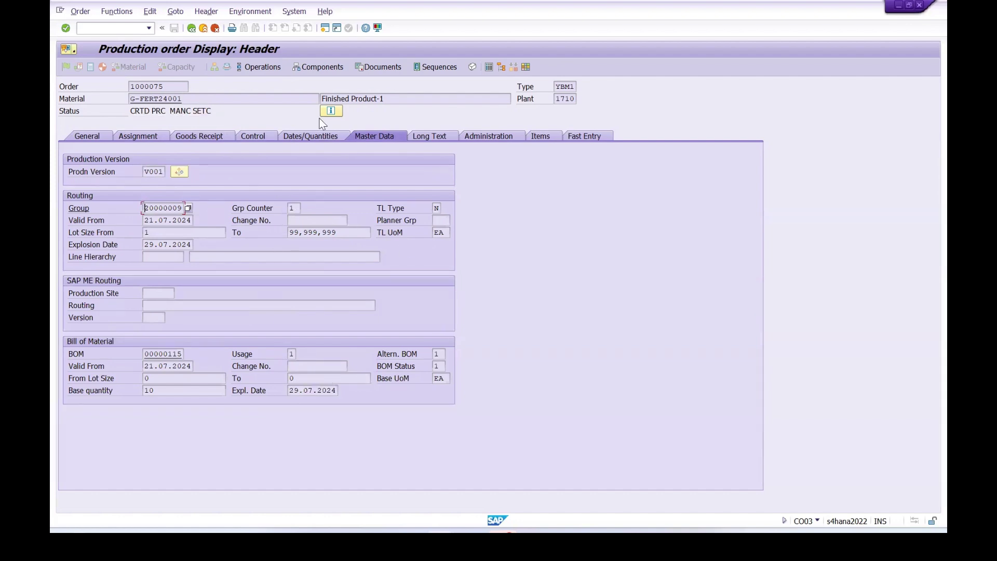
click(424, 139)
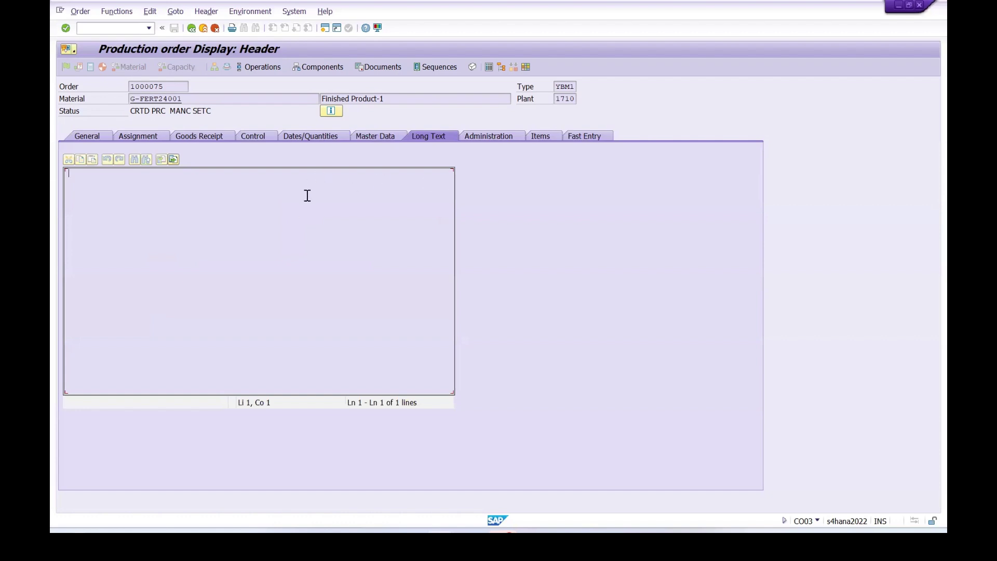
- Check the order's administration, item, fast entry and general data, and return to the stock/requirements list
click(504, 136)
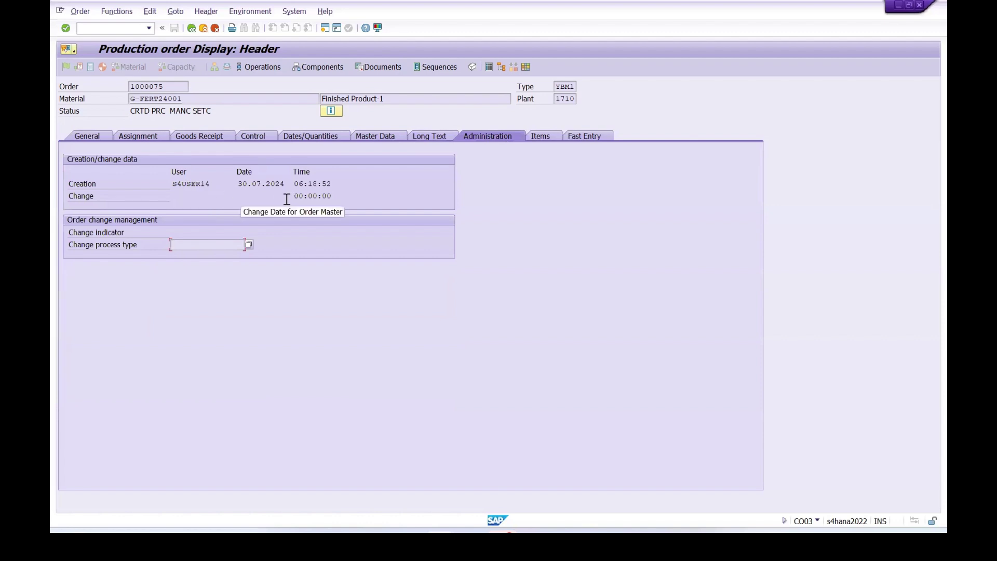
click(548, 137)
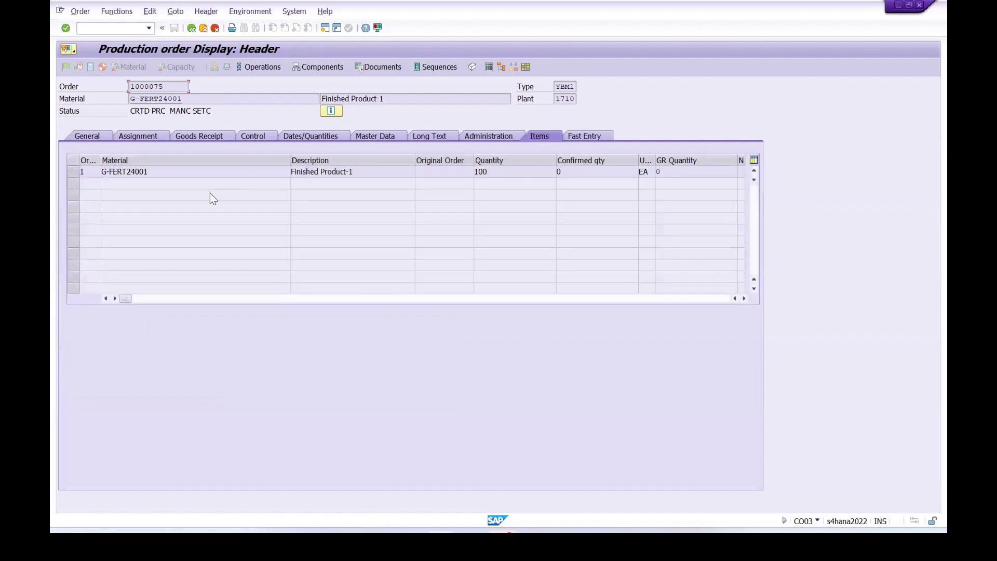
click(587, 136)
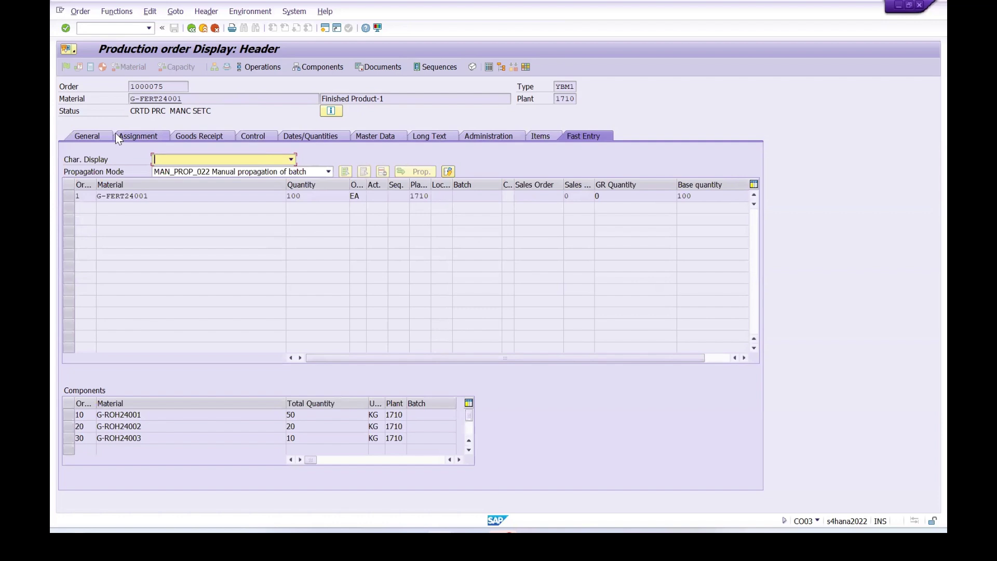
click(97, 136)
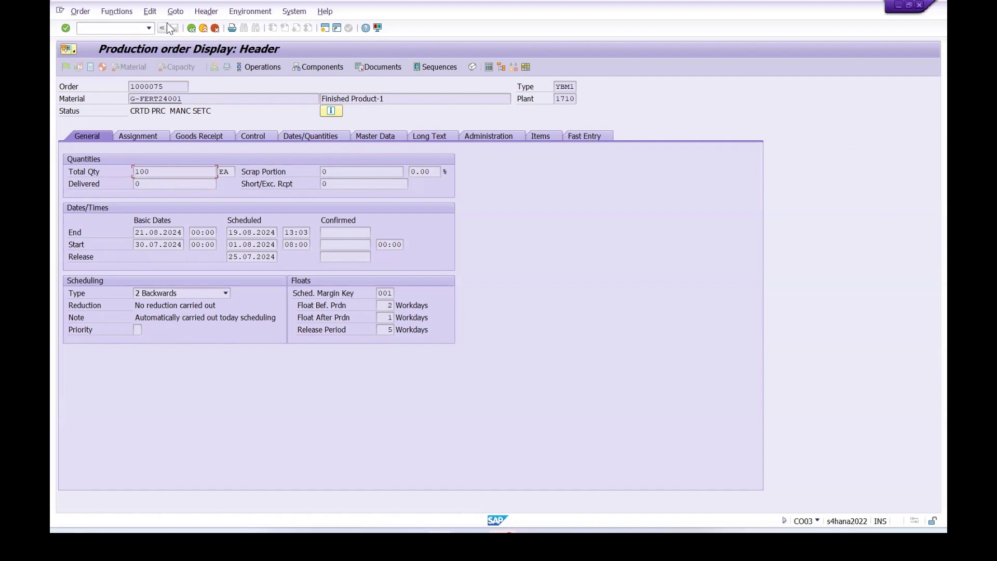
click(191, 28)
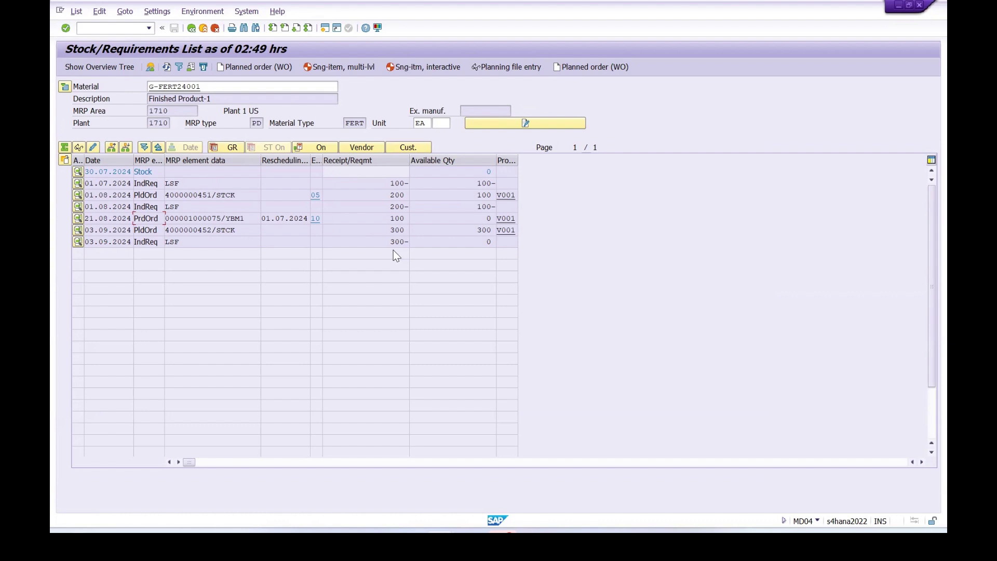
- Open transaction COHV in a new session and switch the selection from production orders to planned orders
click(325, 28)
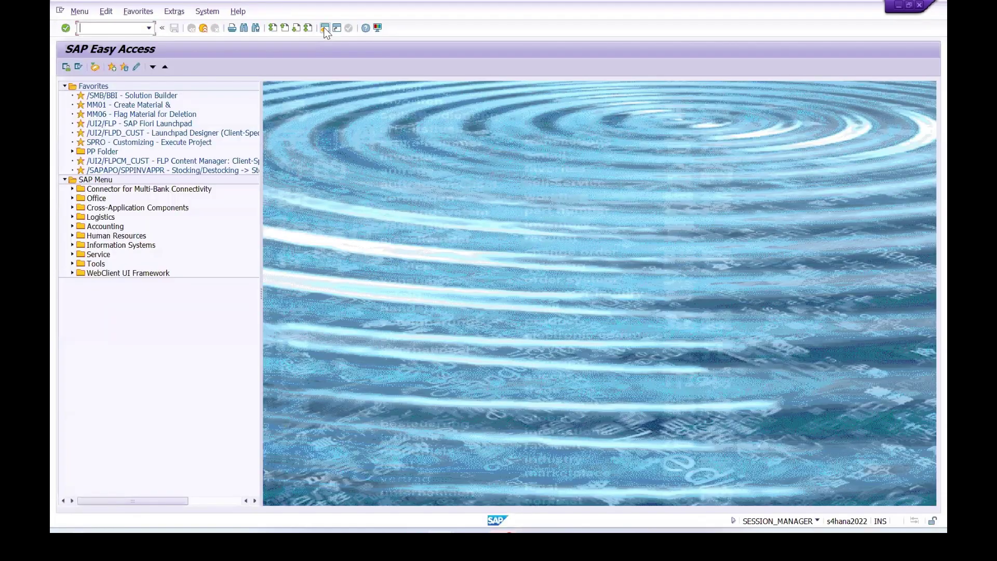
text(MD04)
key(Return)
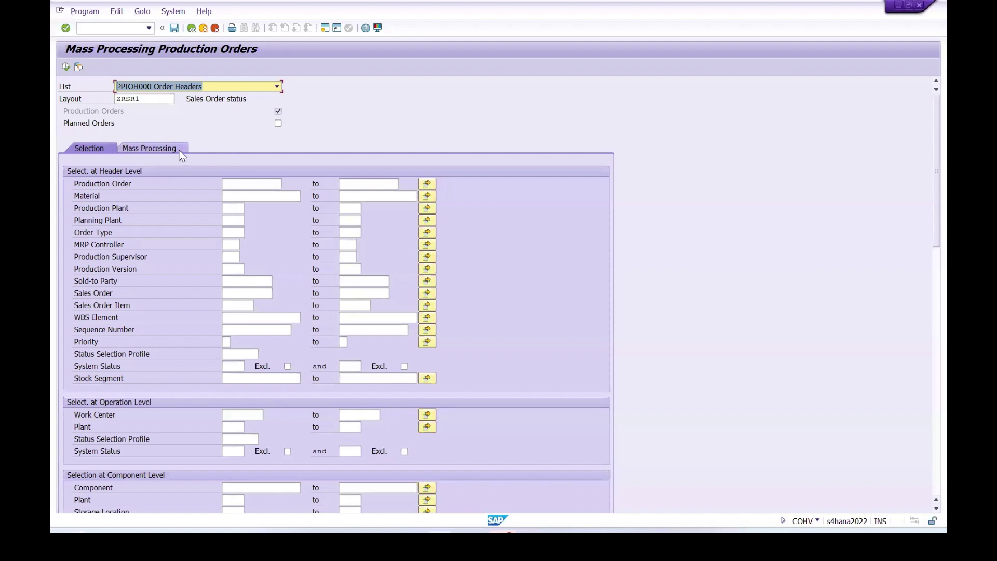
click(278, 122)
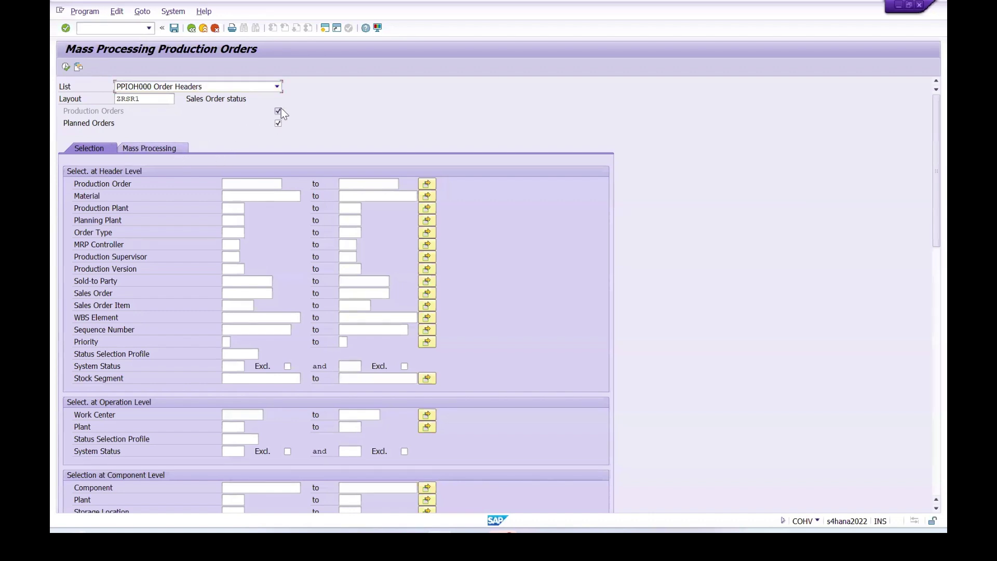
click(278, 111)
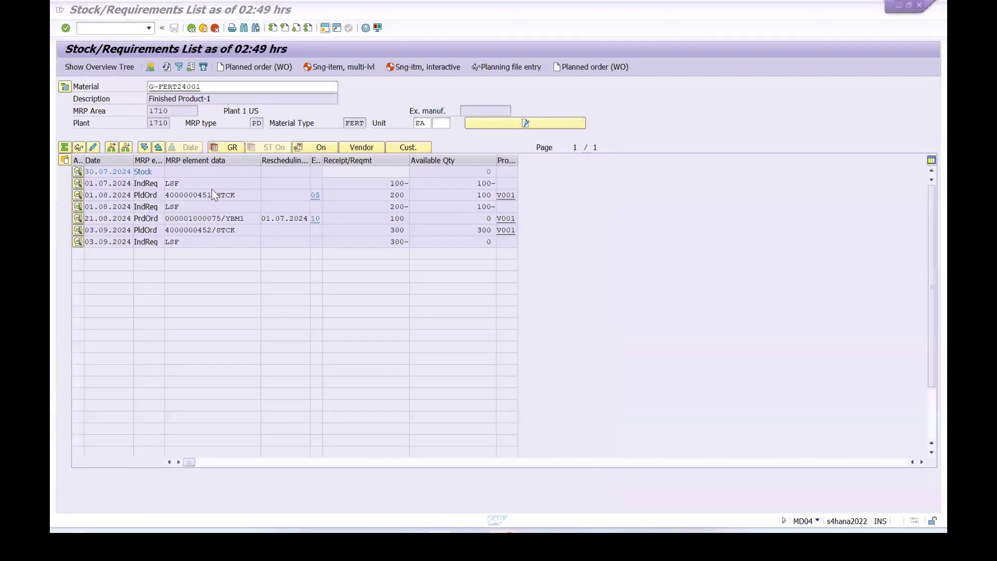
- Copy material G-FERT24001 from the stock/requirements list into the Material selection of the mass processing screen
drag(205, 87, 146, 88)
key(ctrl+c)
key(alt+Tab)
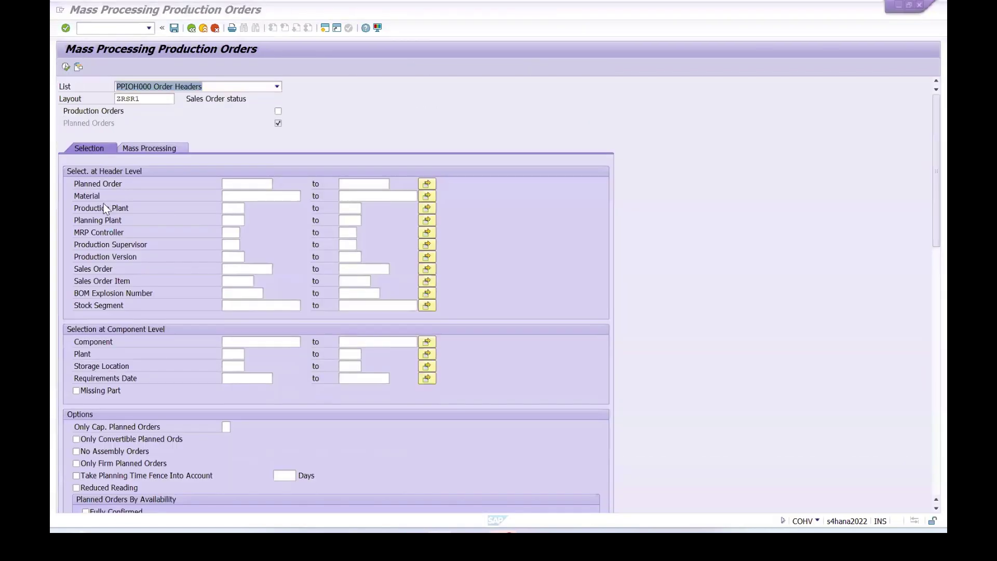
click(257, 198)
key(ctrl+v)
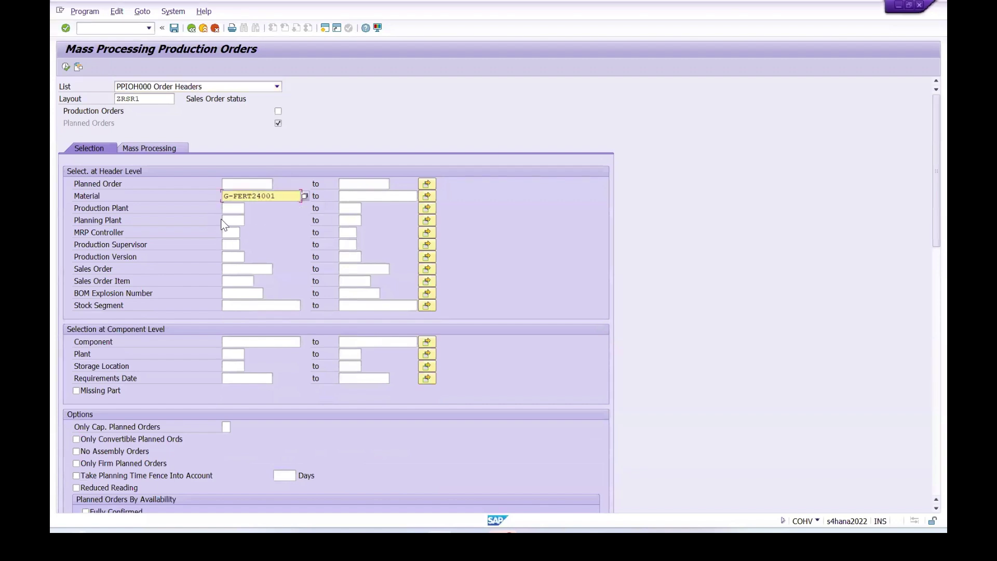
- Set the production plant to 1710 and run the planned order selection
click(241, 210)
text(171)
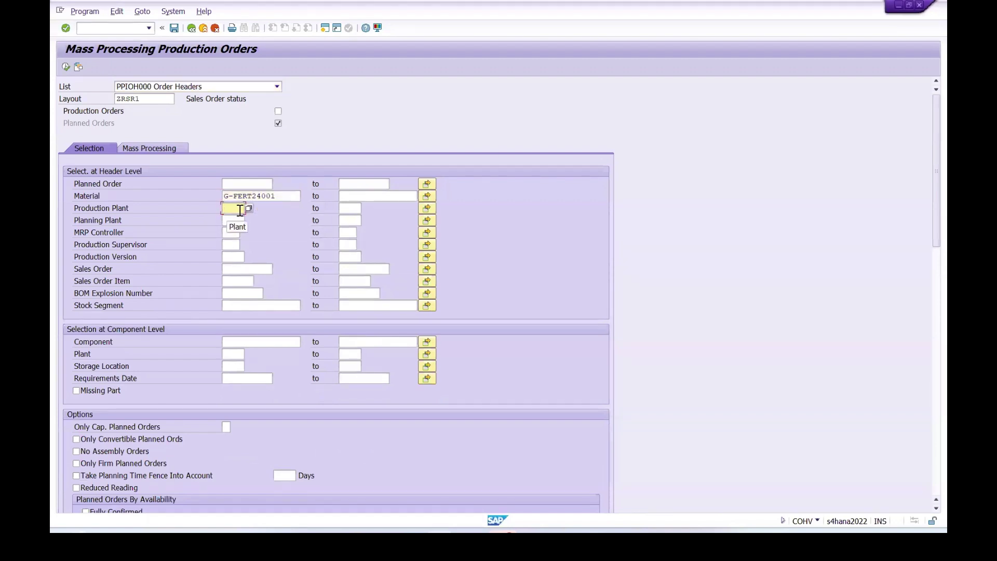
text(0)
double_click(240, 210)
click(64, 66)
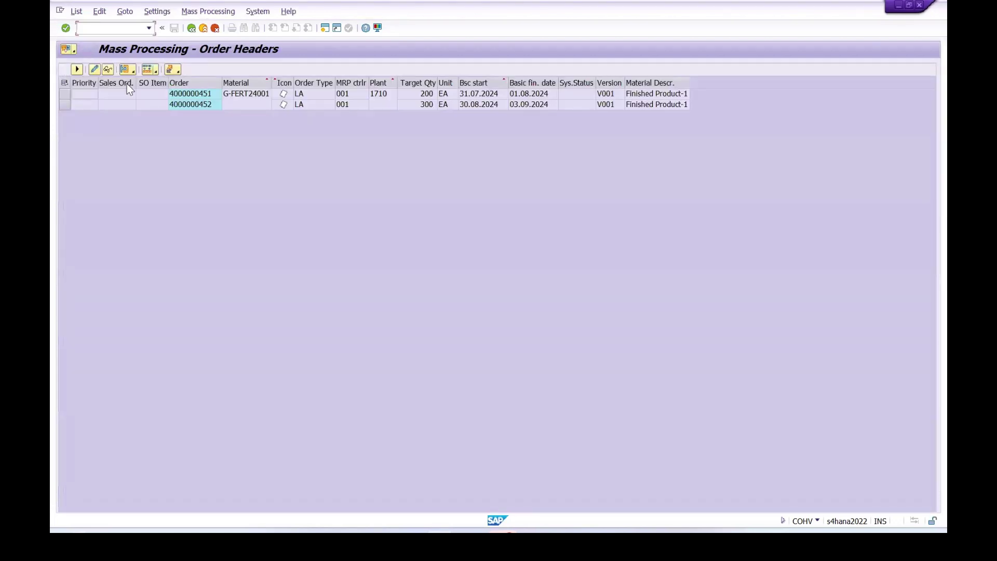
- Compare the selected planned orders with the planned orders in the MD04 stock/requirements list
click(199, 94)
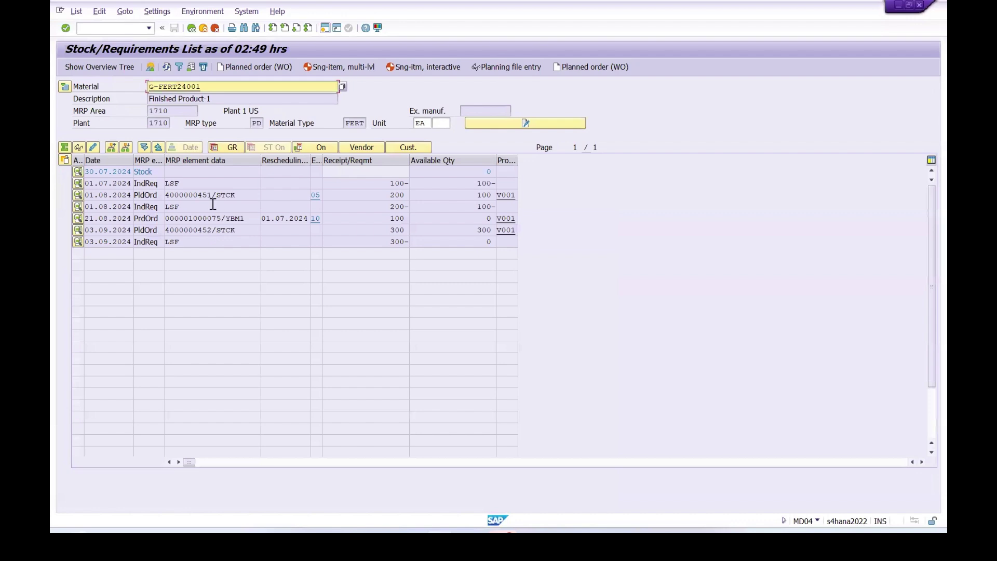
click(167, 195)
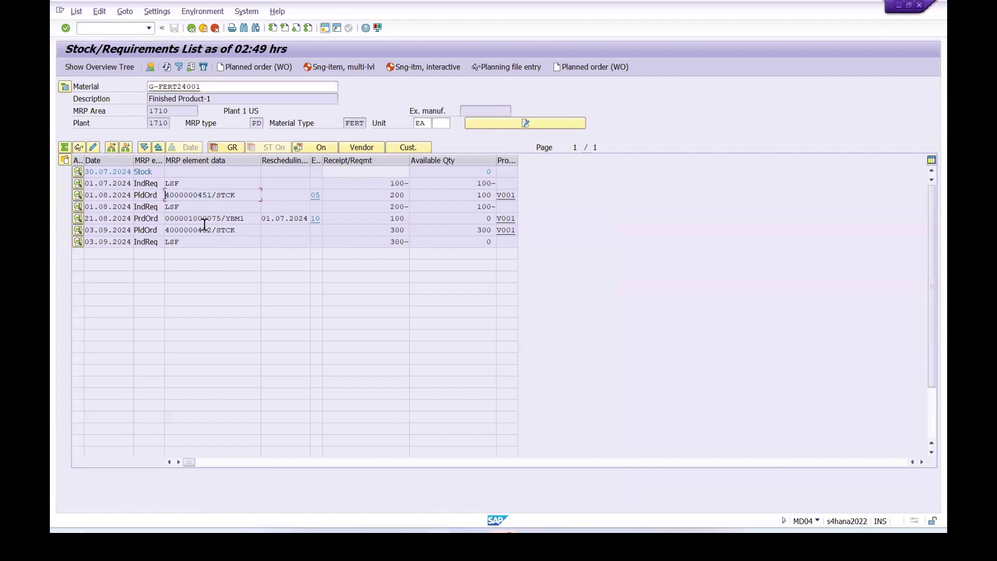
drag(213, 230, 158, 224)
key(ctrl+c)
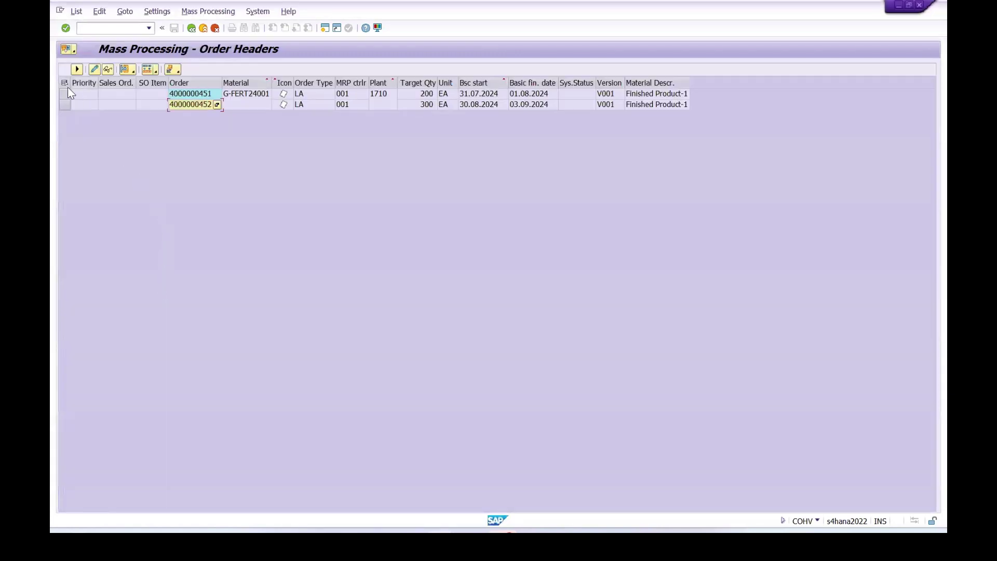
- Select both planned orders and adopt 210 Convert Planned Order as the mass processing function
click(64, 83)
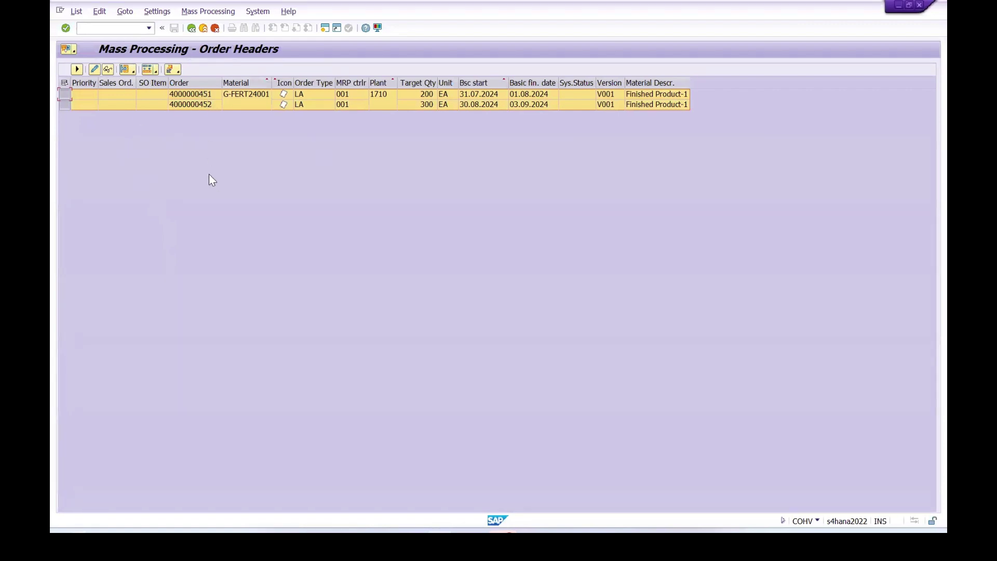
click(150, 73)
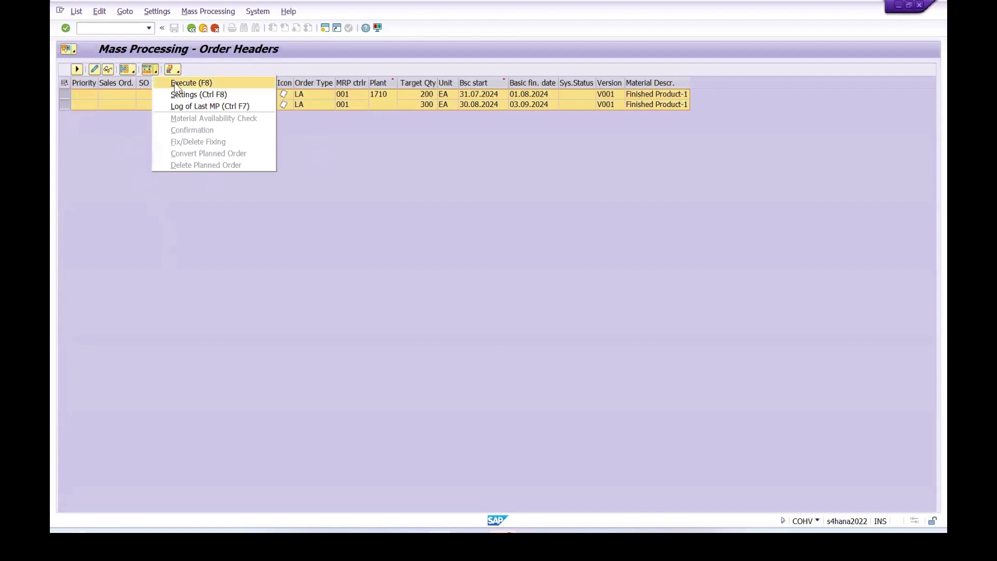
click(252, 198)
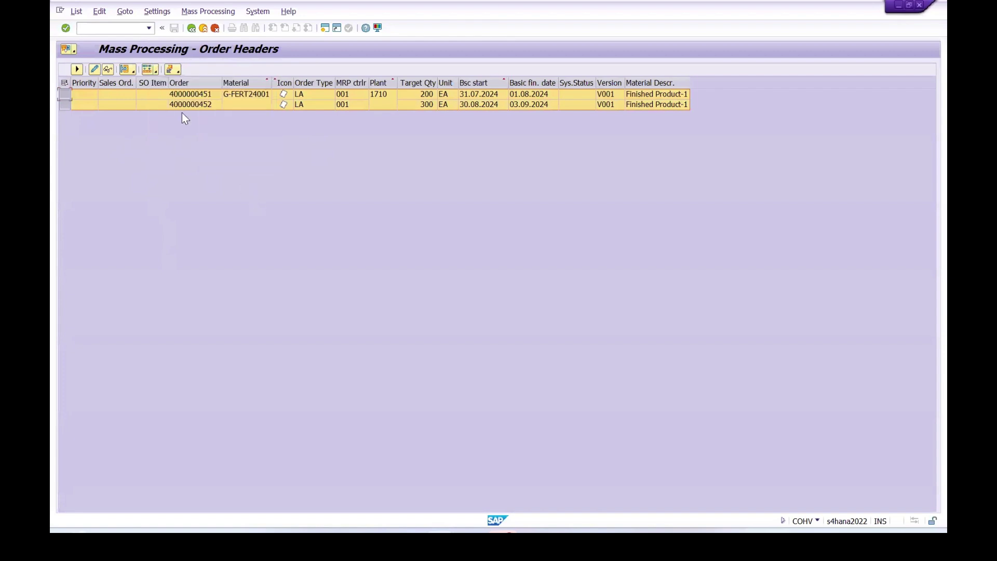
click(193, 12)
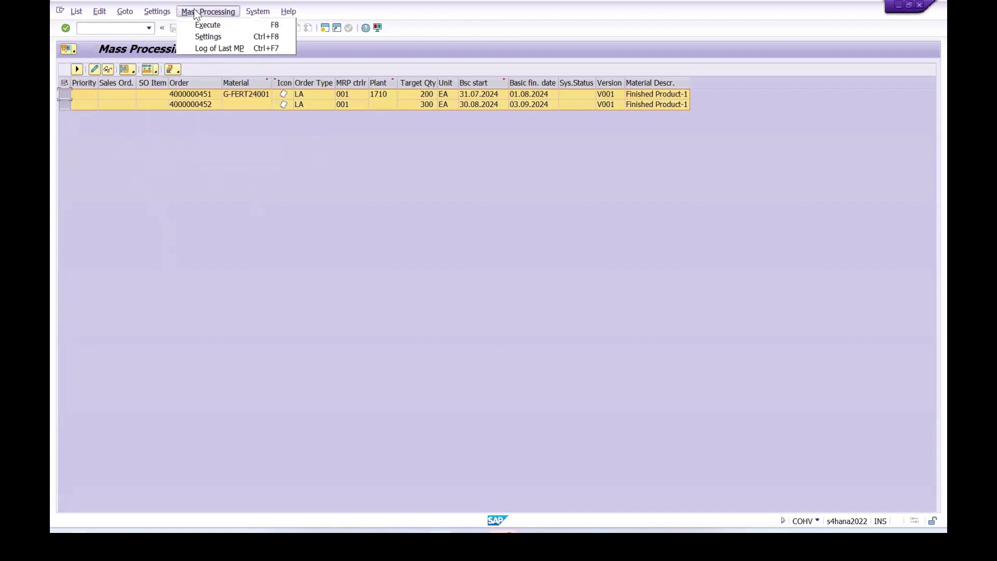
click(204, 36)
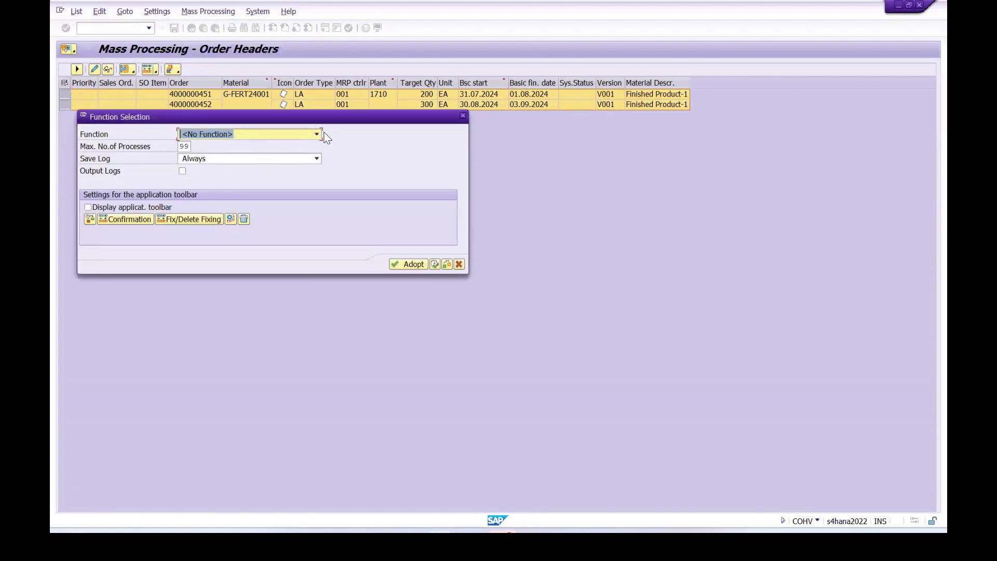
click(318, 134)
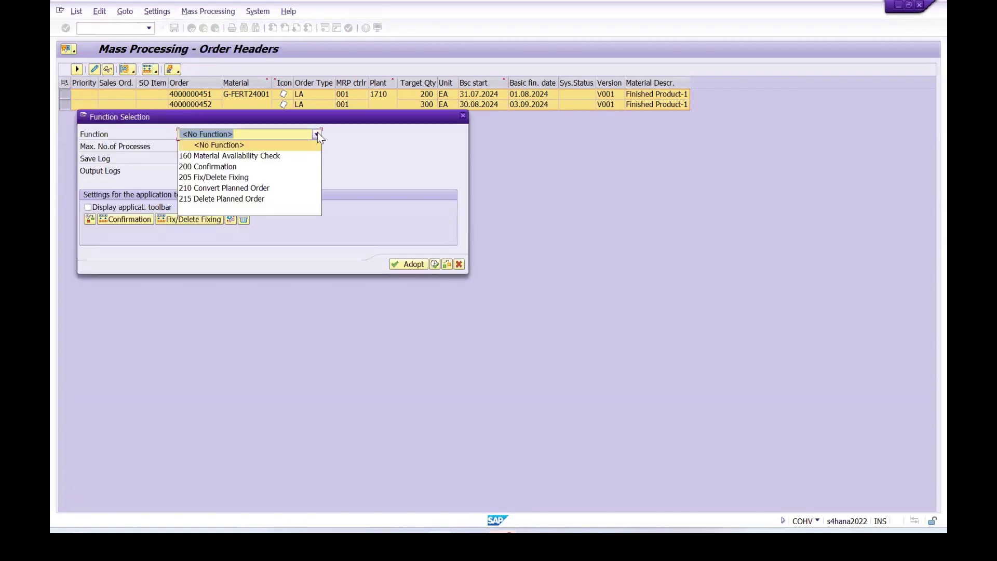
click(220, 189)
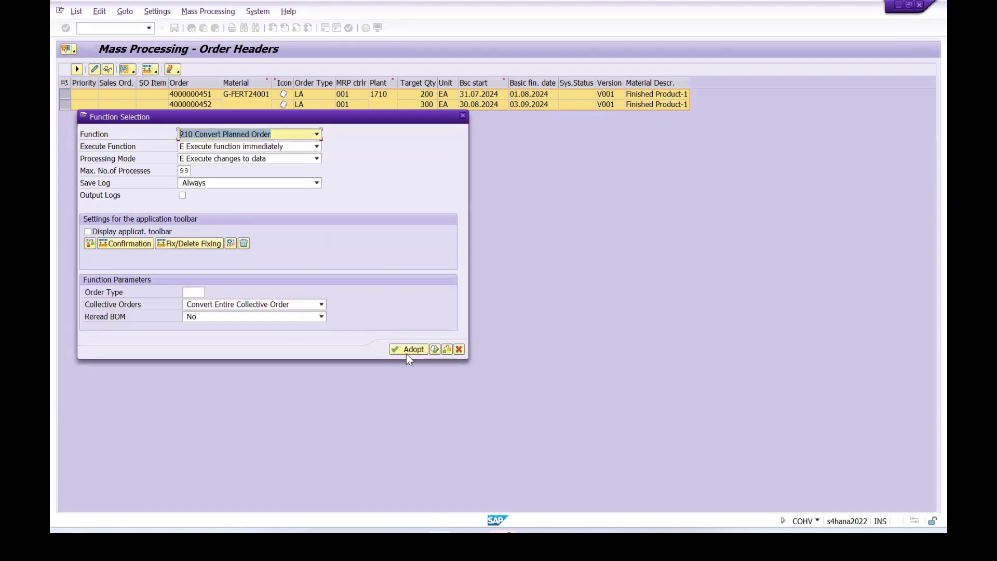
click(411, 349)
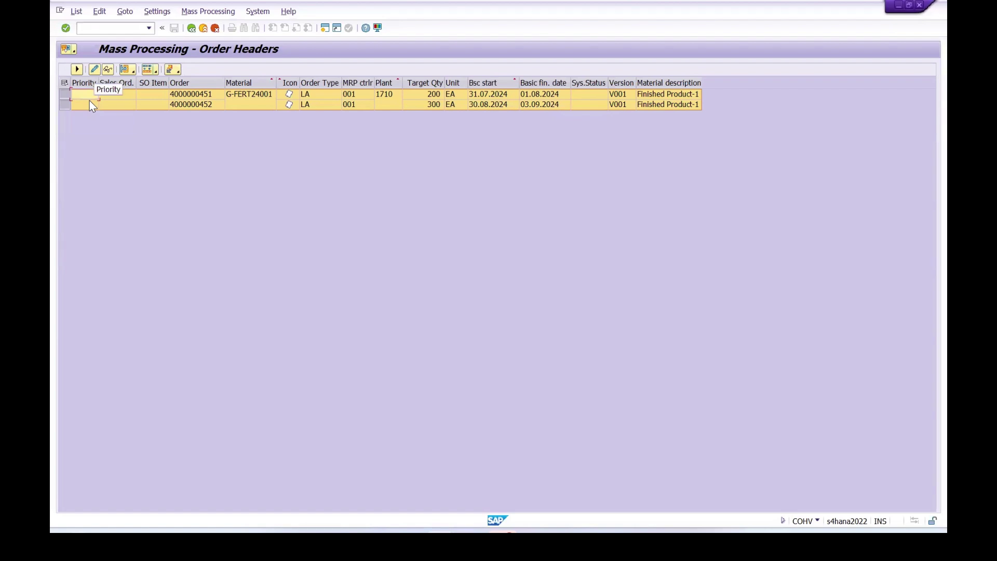
- Recheck the conversion settings and execute mass processing for both selected planned orders
click(148, 70)
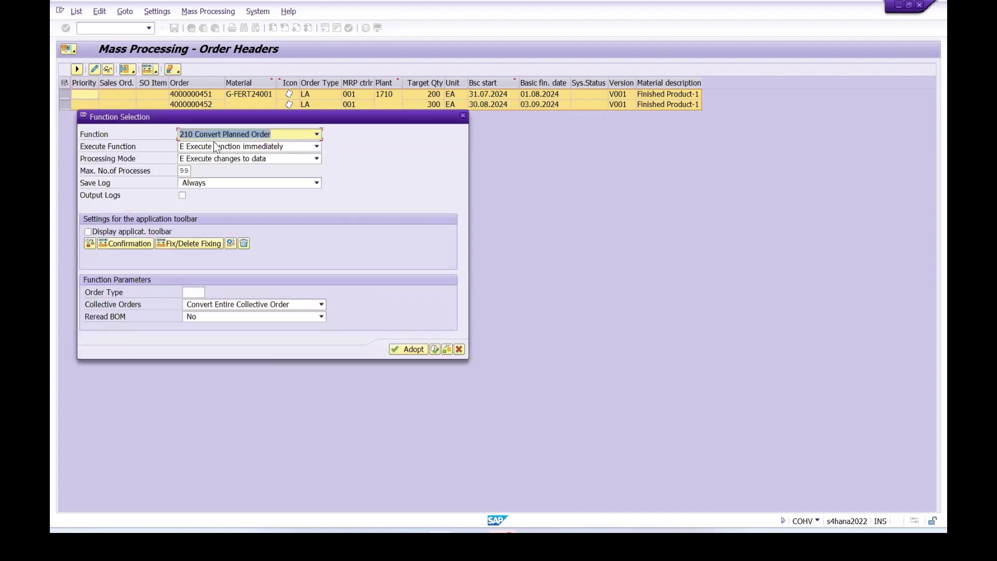
click(413, 350)
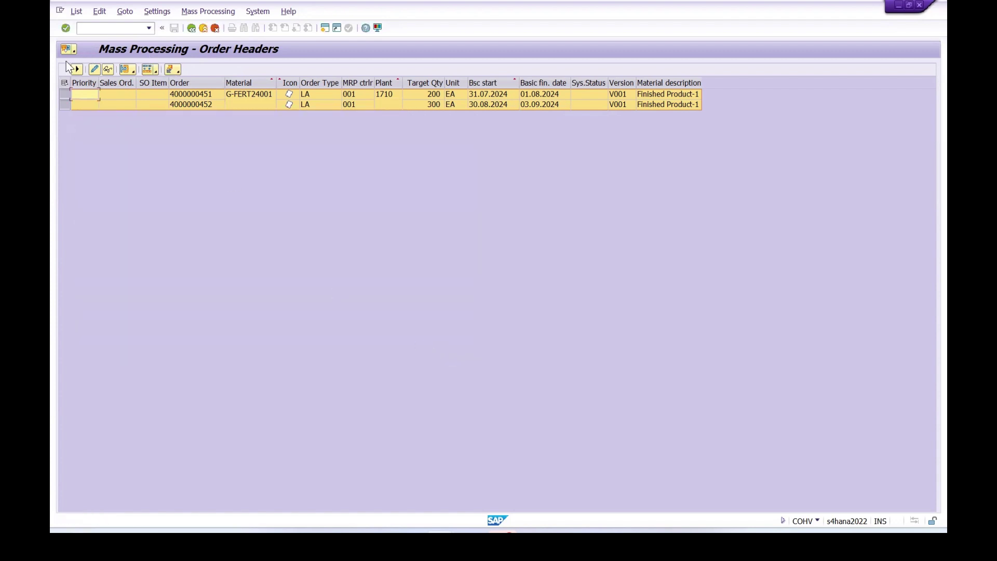
click(208, 12)
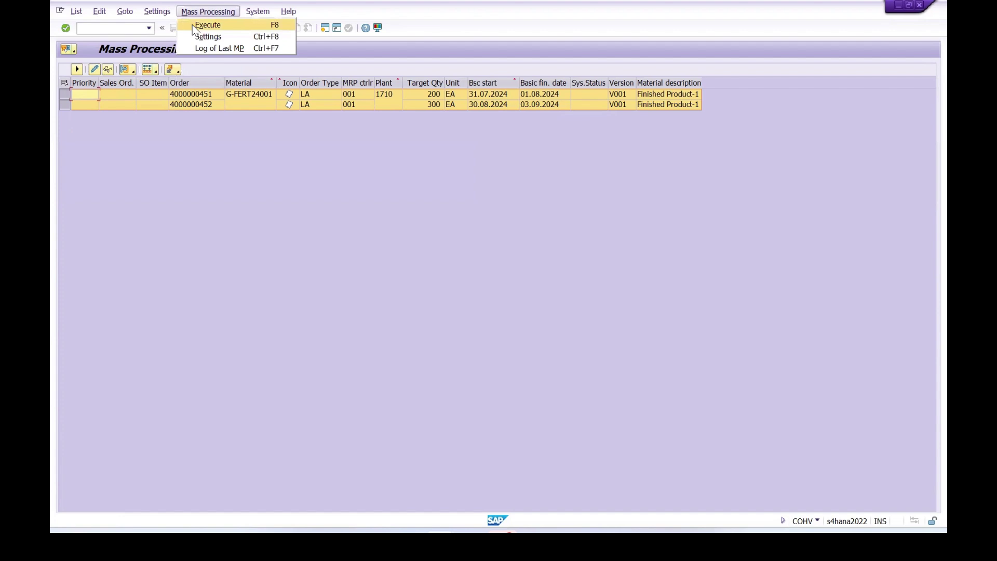
click(193, 26)
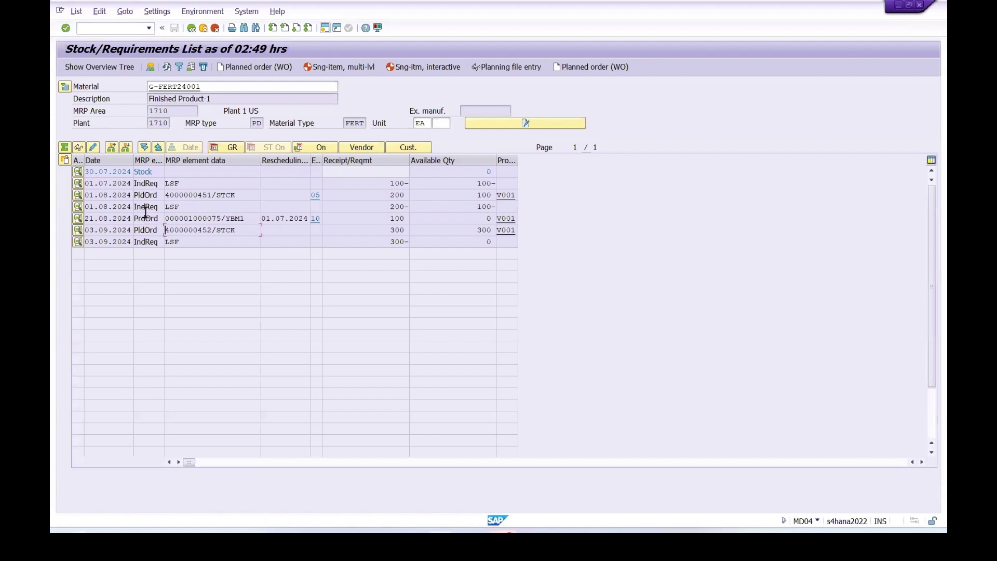
- Refresh the MD04 stock/requirements list and check the production orders converted from the two planned orders
drag(212, 196, 158, 193)
click(132, 206)
drag(213, 232, 158, 229)
click(167, 67)
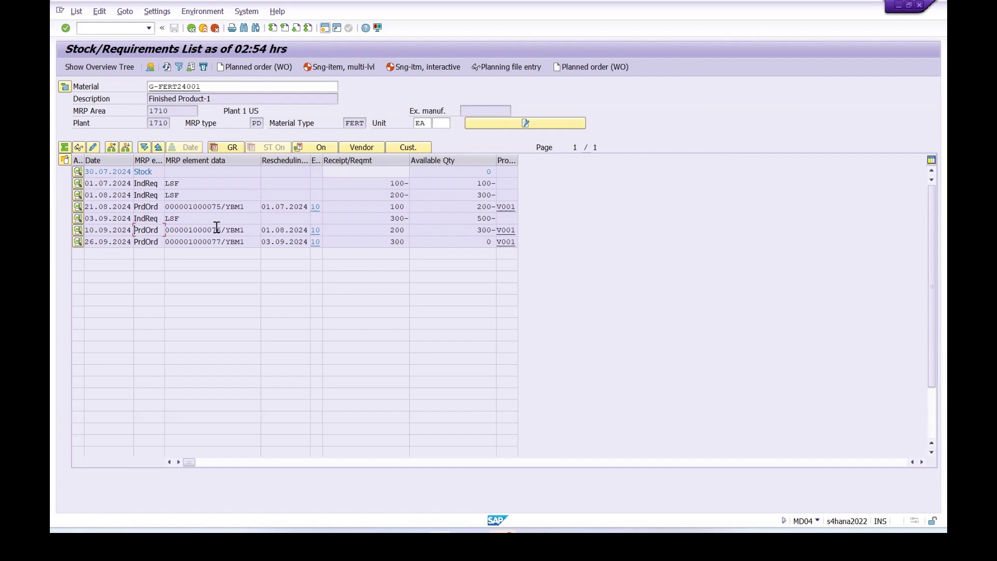
drag(224, 207, 174, 242)
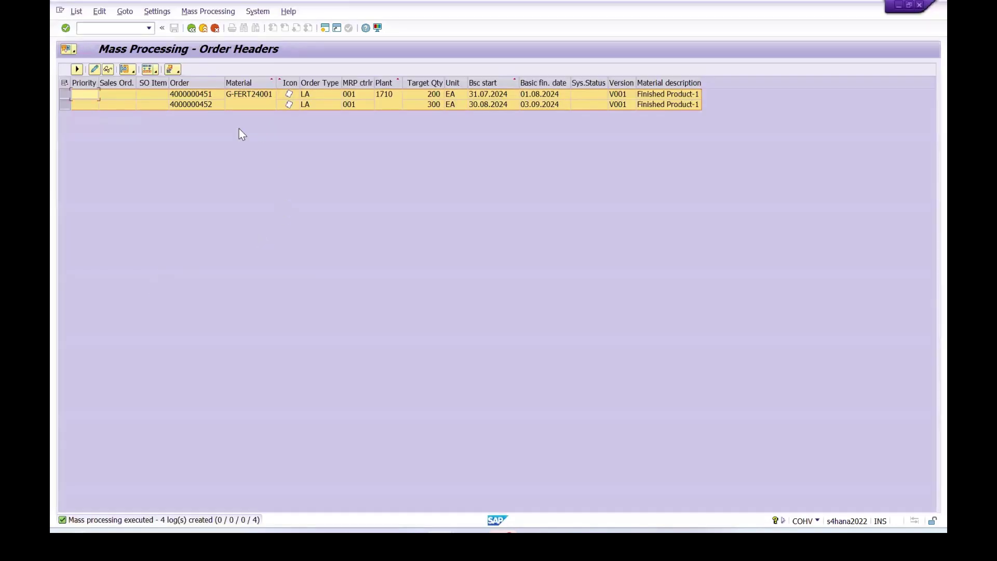
- Return to the COHV selection screen, check its transaction code, and consult the Discrete Manufacturing process flow PDF
click(193, 27)
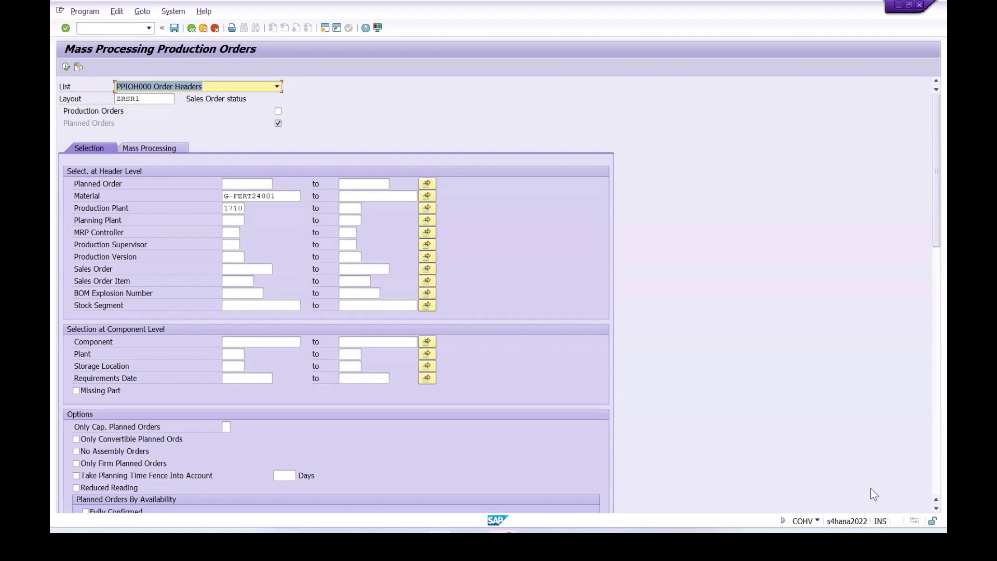
click(817, 521)
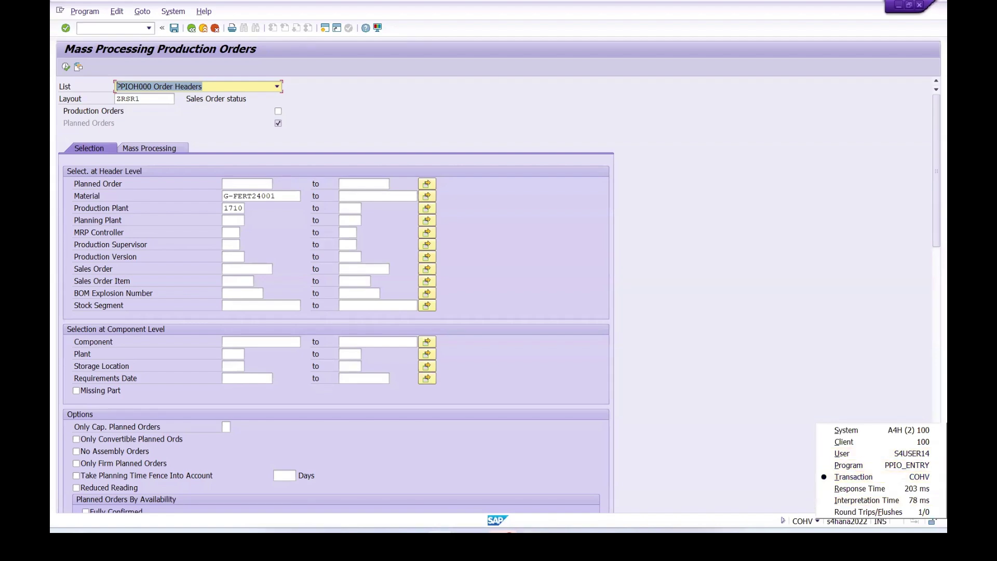
key(alt+Tab)
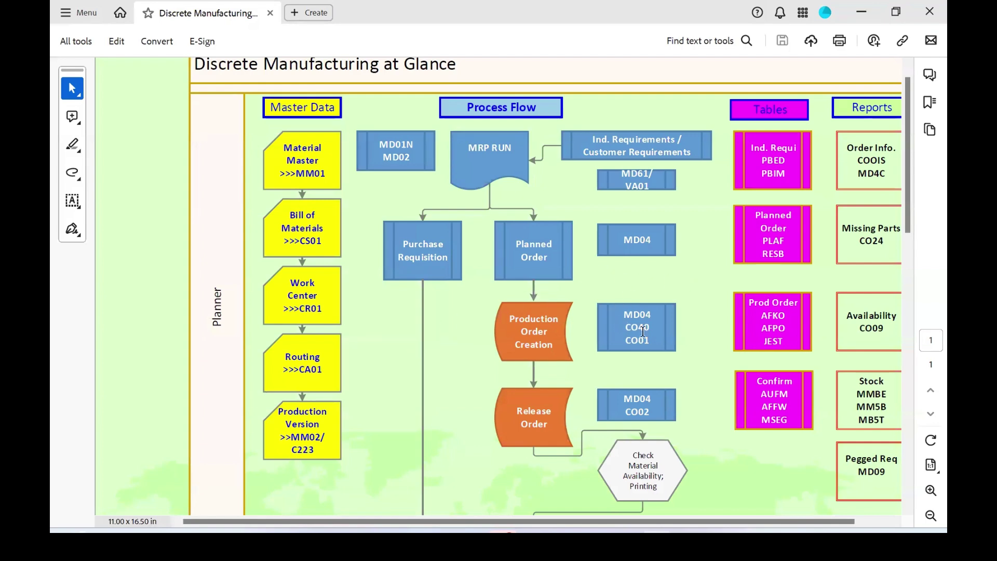
key(alt+Tab)
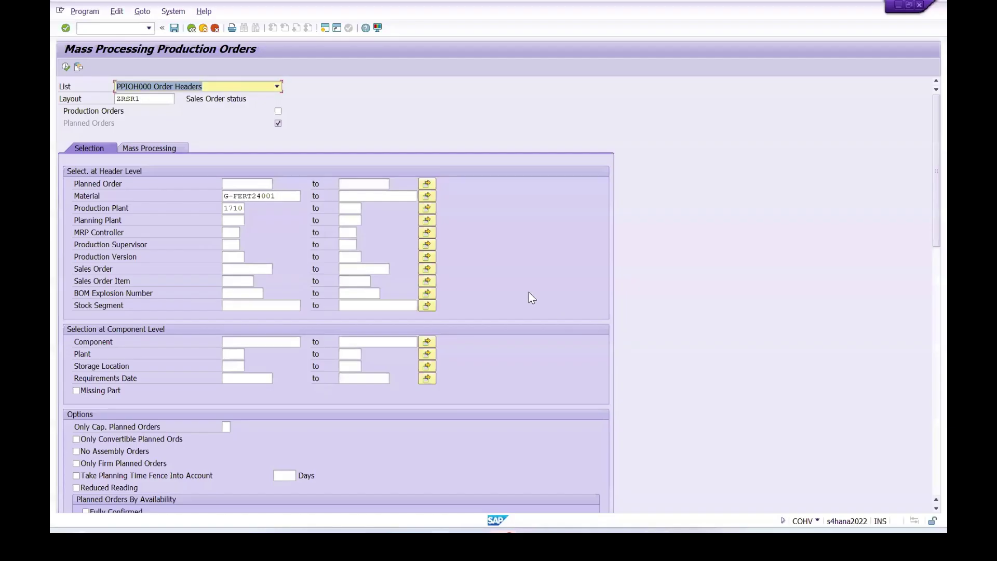
click(99, 30)
text(/N)
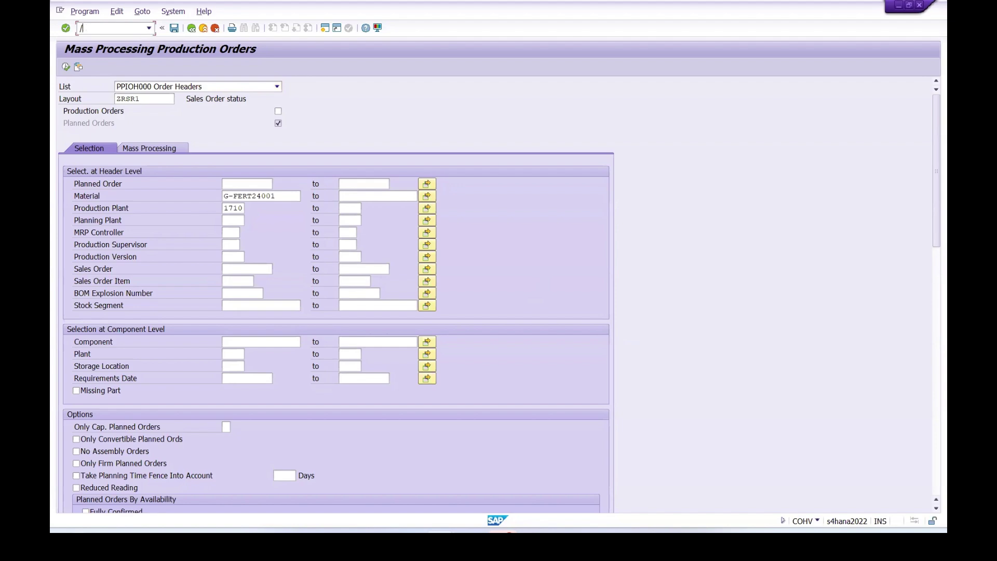
key(alt+Tab)
key(alt+Tab)
key(Tab)
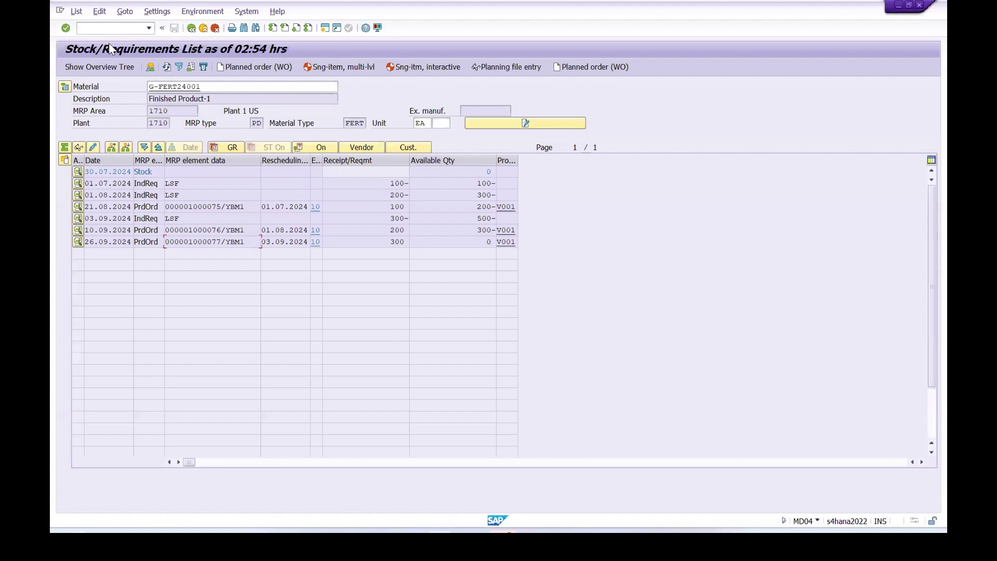
click(102, 30)
text(/N)
- Open the 01.07.2024 independent requirement for change, set the M 07.2024 quantity to 150, and save the planning table
click(78, 184)
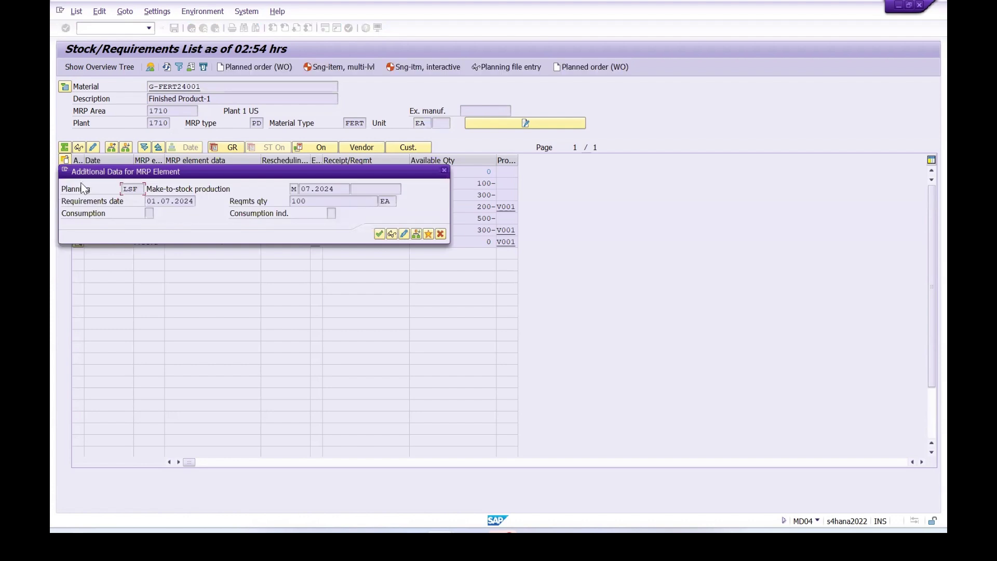
click(405, 231)
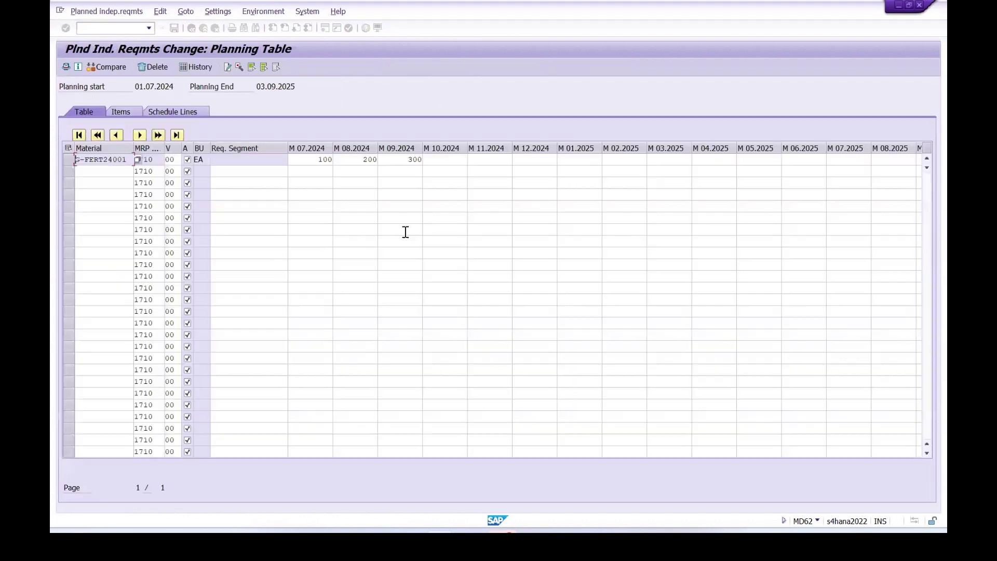
click(443, 161)
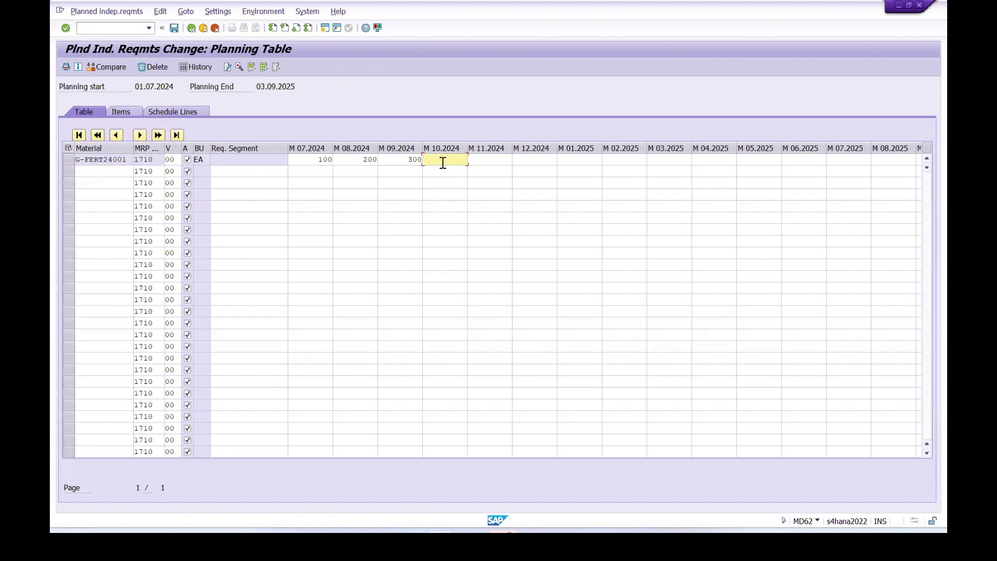
click(305, 160)
key(BackSpace)
key(BackSpace)
key(BackSpace)
text(150)
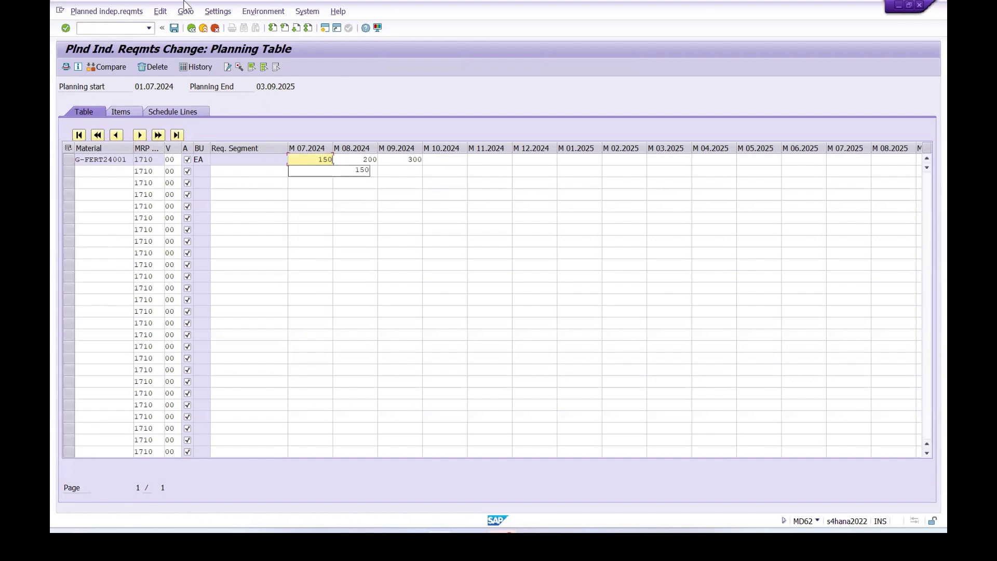
click(174, 27)
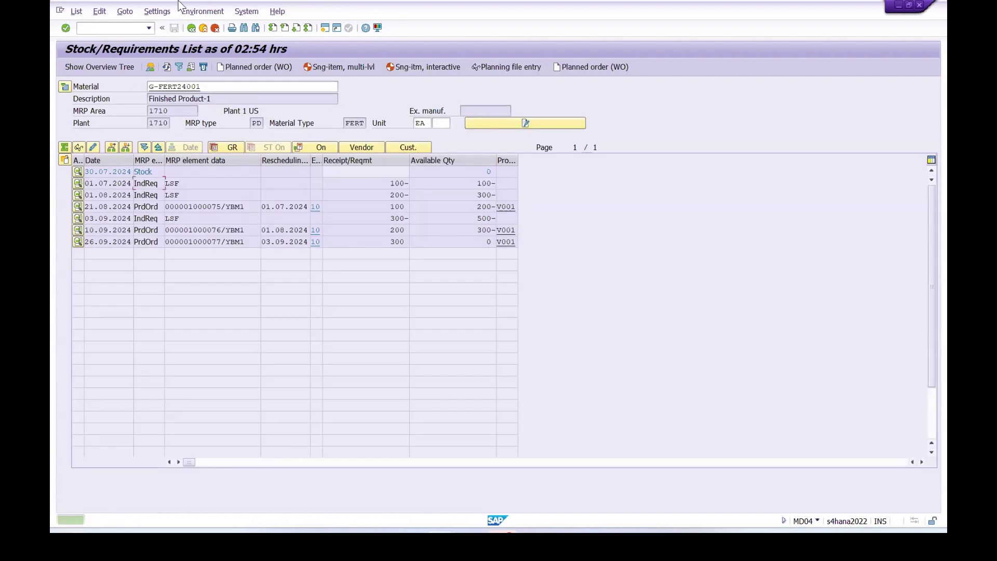
- Refresh the stock/requirements list and examine the July requirement and the final available quantity
click(166, 67)
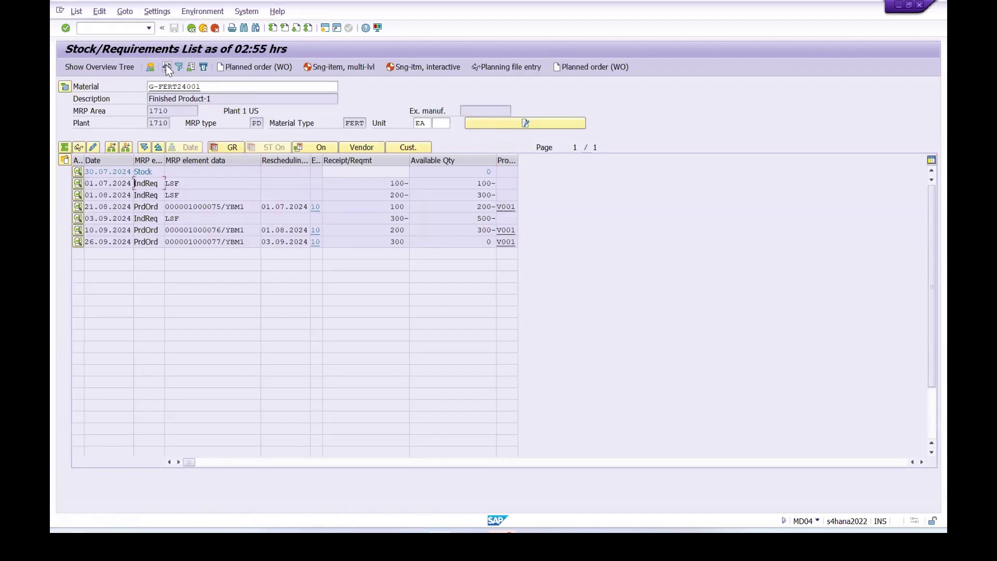
drag(386, 187, 424, 186)
click(409, 184)
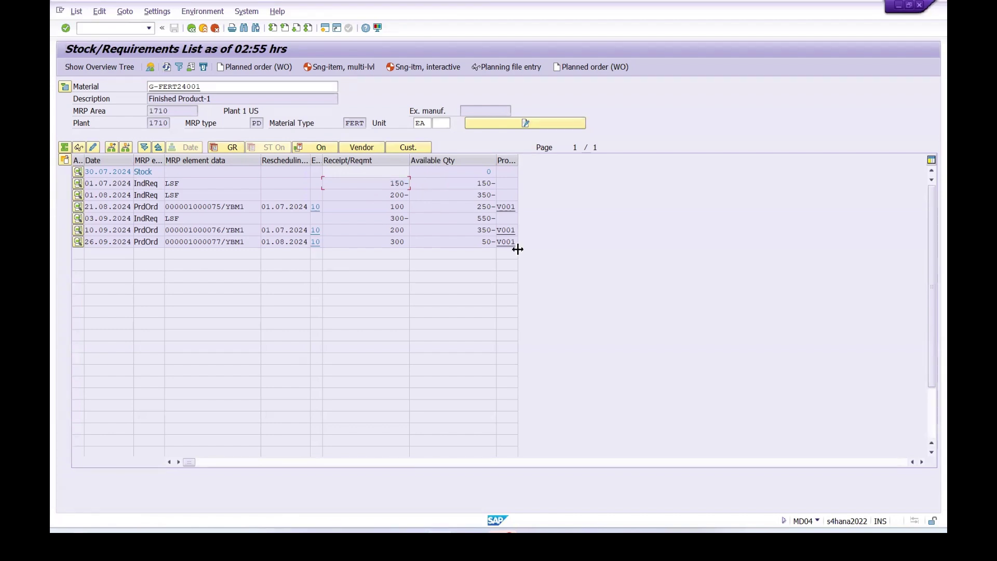
drag(479, 242, 498, 243)
- Run single-item, multi-level MRP for G-FERT24001 in plant 1710 with processing key NETCH, and reopen the material's MD04 list
click(320, 68)
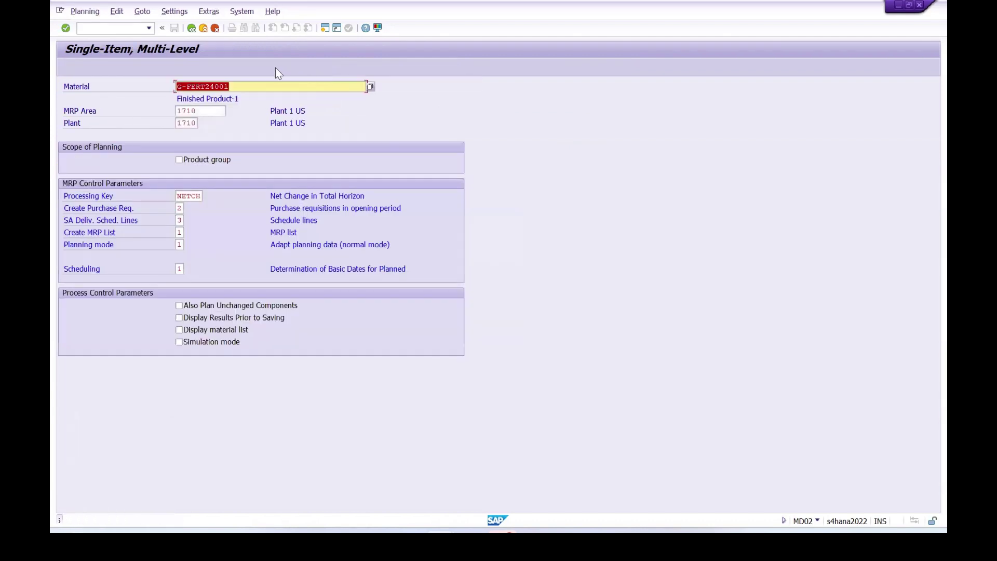
click(66, 28)
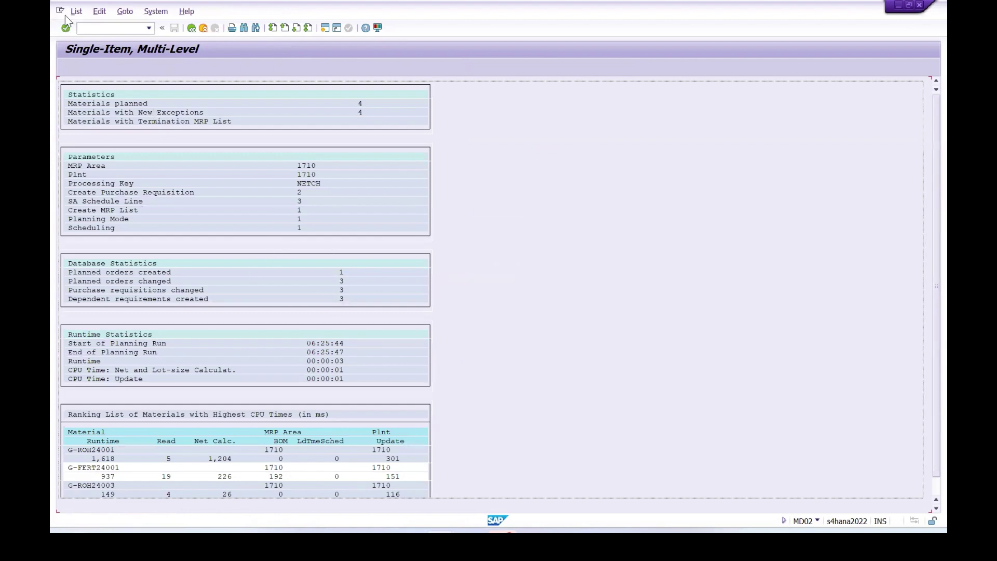
click(107, 30)
text(/nmd04)
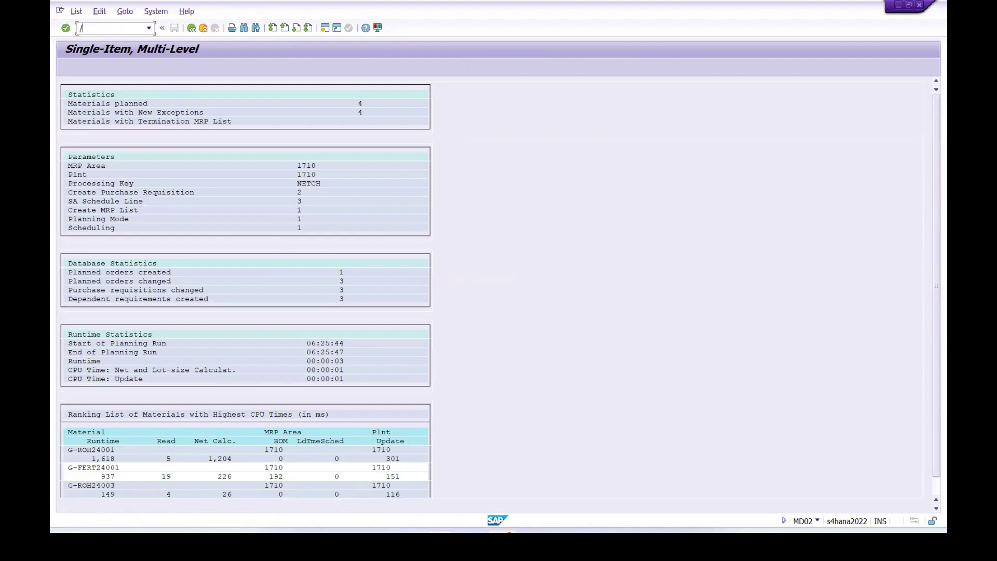
key(Return)
key(Return)
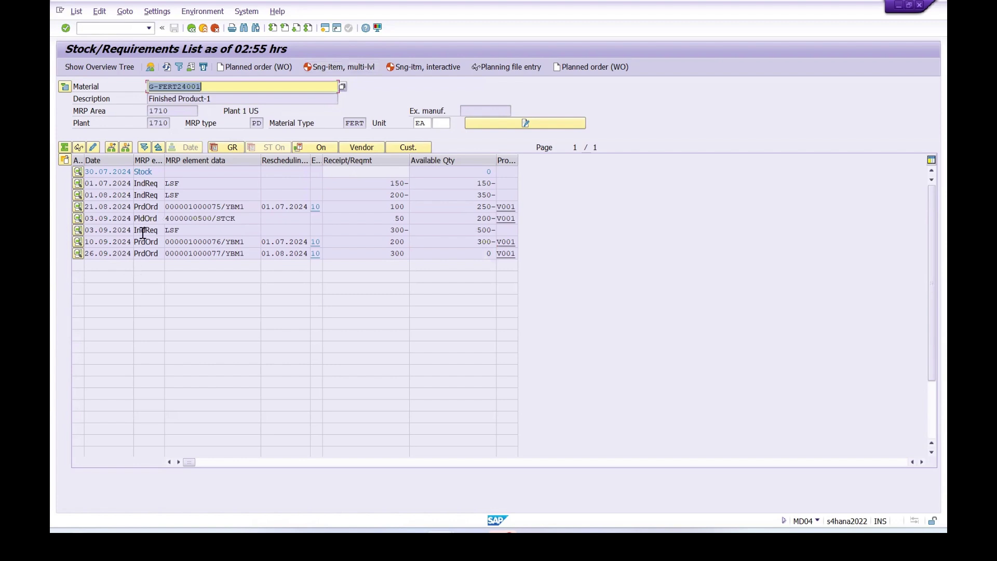
- Check the type and quantity of the planned order dated 03.09.2024 and copy its order number
click(149, 218)
click(400, 218)
click(85, 220)
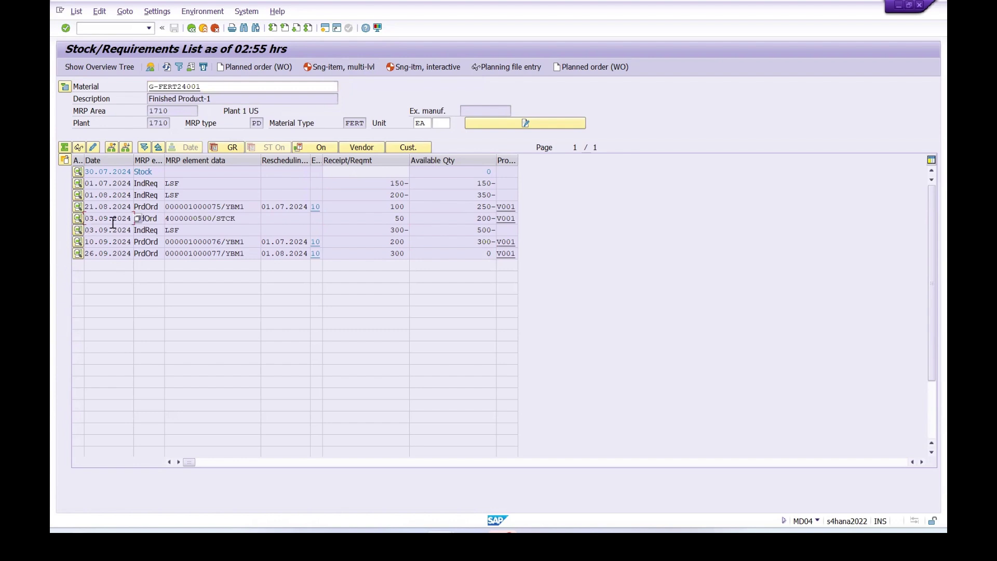
click(213, 218)
drag(212, 218, 166, 218)
key(ctrl+c)
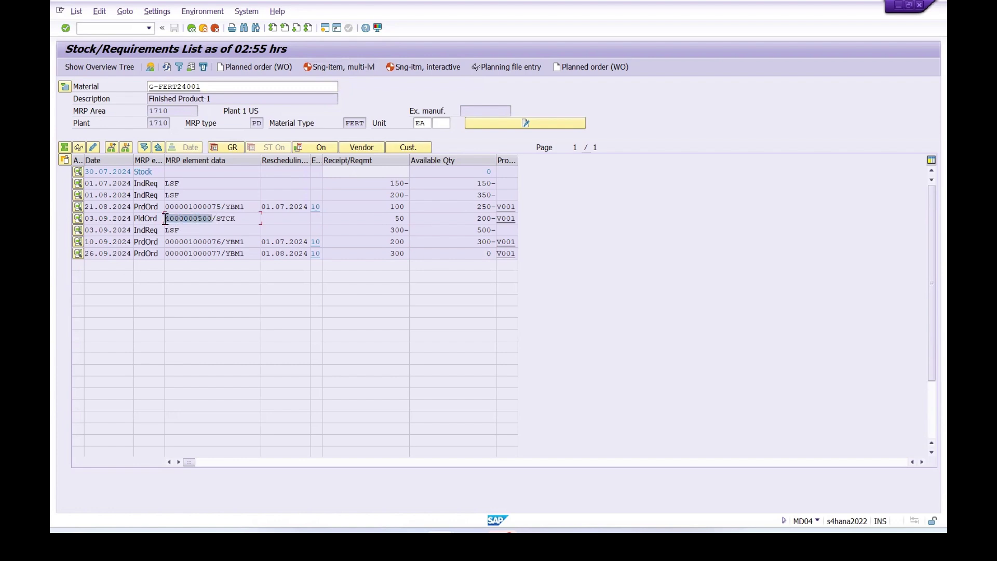
- Open transaction CO40 in a new session and replace the planned order with the copied order number
click(102, 279)
click(326, 29)
text(CO40)
key(Return)
drag(213, 218, 164, 218)
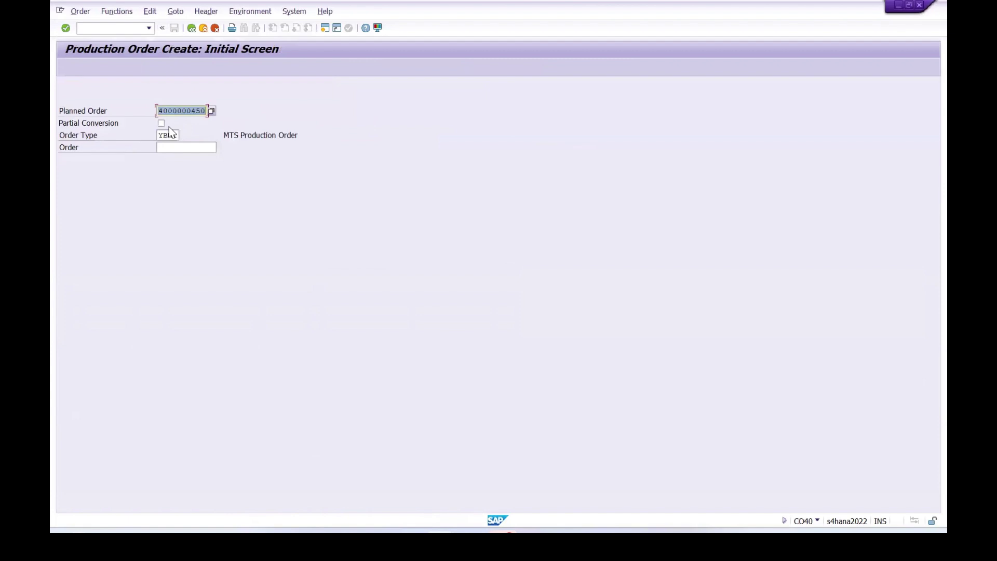
key(ctrl+v)
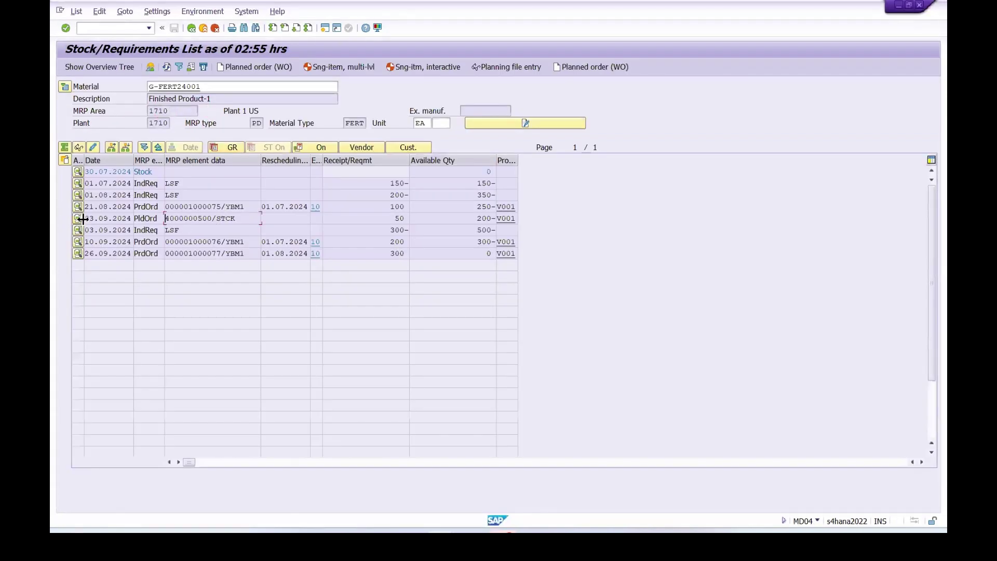
- Review the planned order's details in MD04 and convert it in CO40 with order type YBM1, accepting the missing parts notice
click(77, 218)
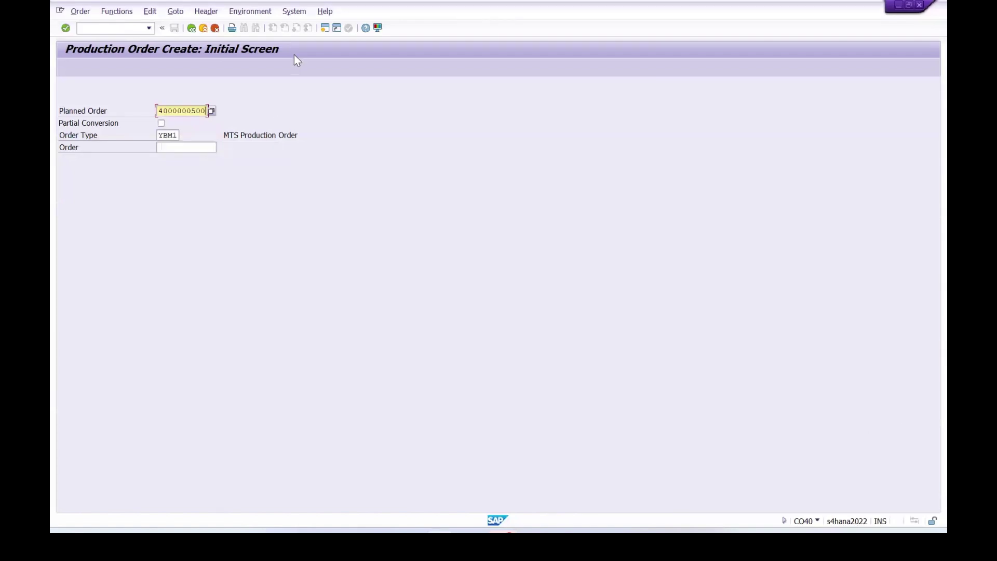
click(64, 29)
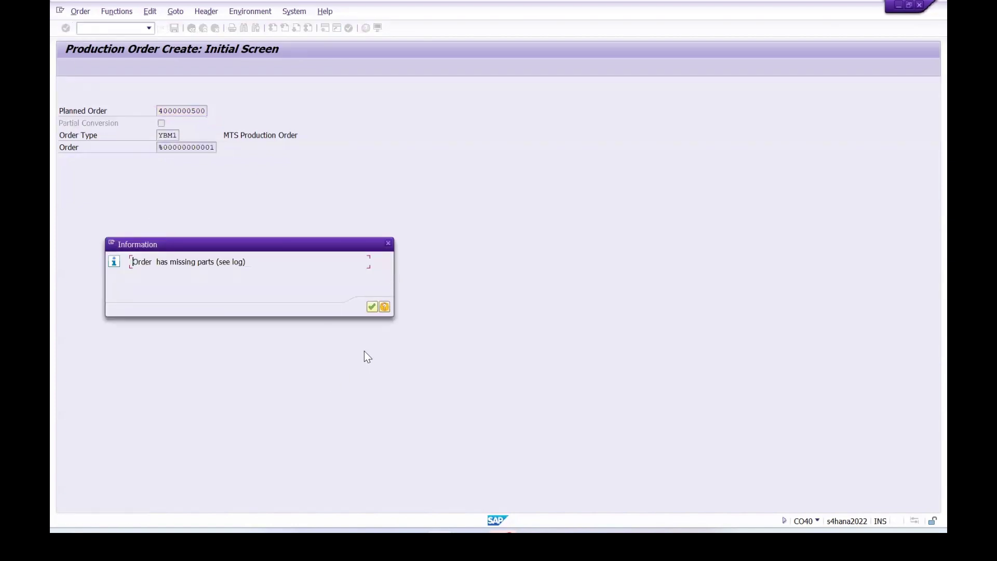
click(372, 307)
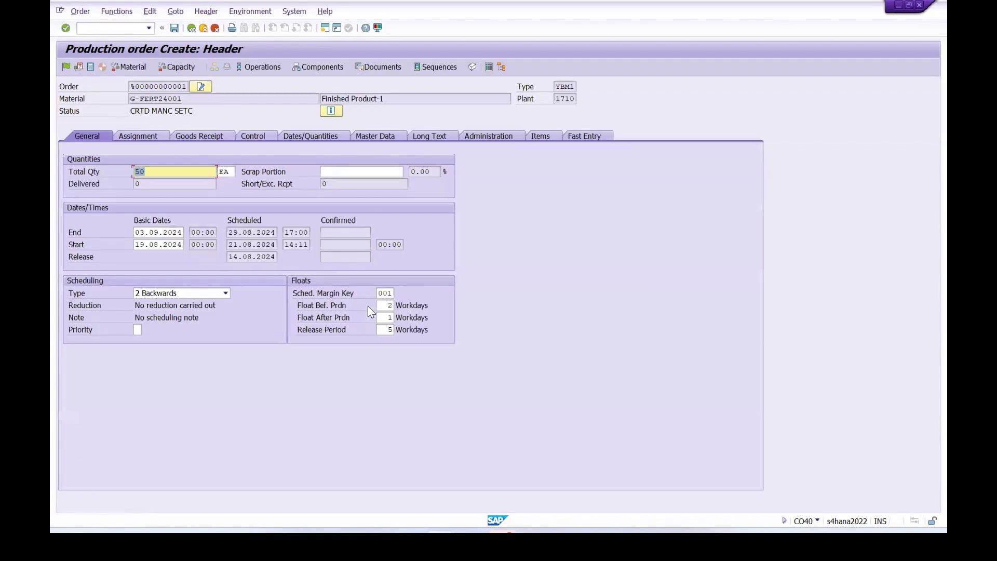
- Check the production order's total quantity and assigned planned order, and save the order
click(156, 177)
click(151, 135)
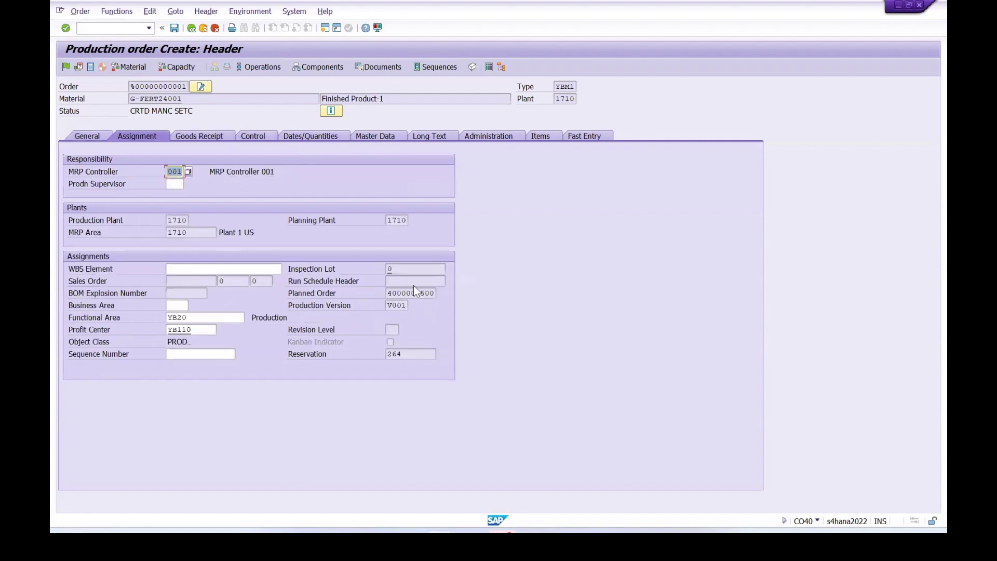
click(391, 296)
drag(390, 294, 443, 293)
click(436, 294)
click(92, 134)
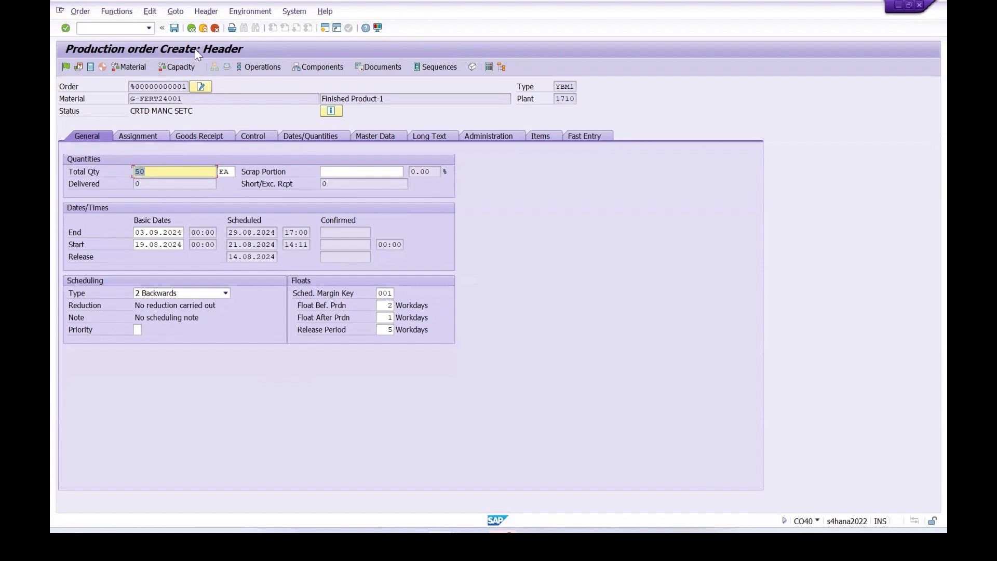
click(176, 29)
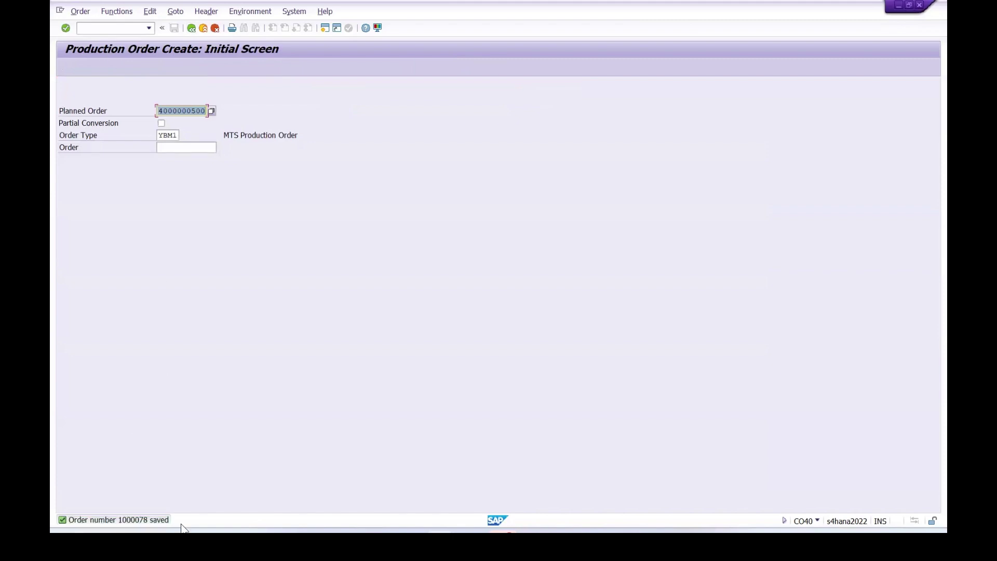
- Refresh the MD04 stock/requirements list and check the production order dated 03.09.2024
key(alt+Tab)
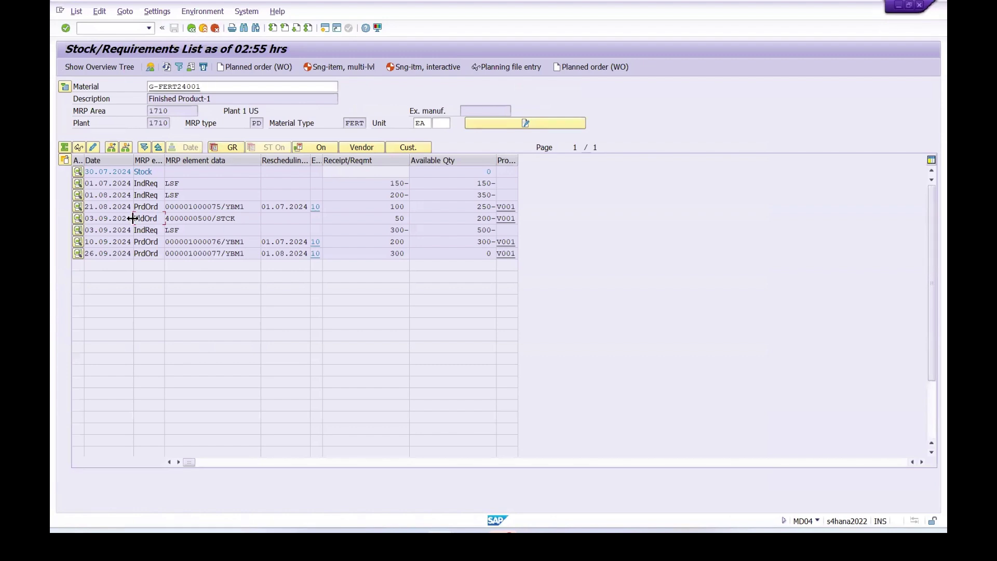
click(166, 67)
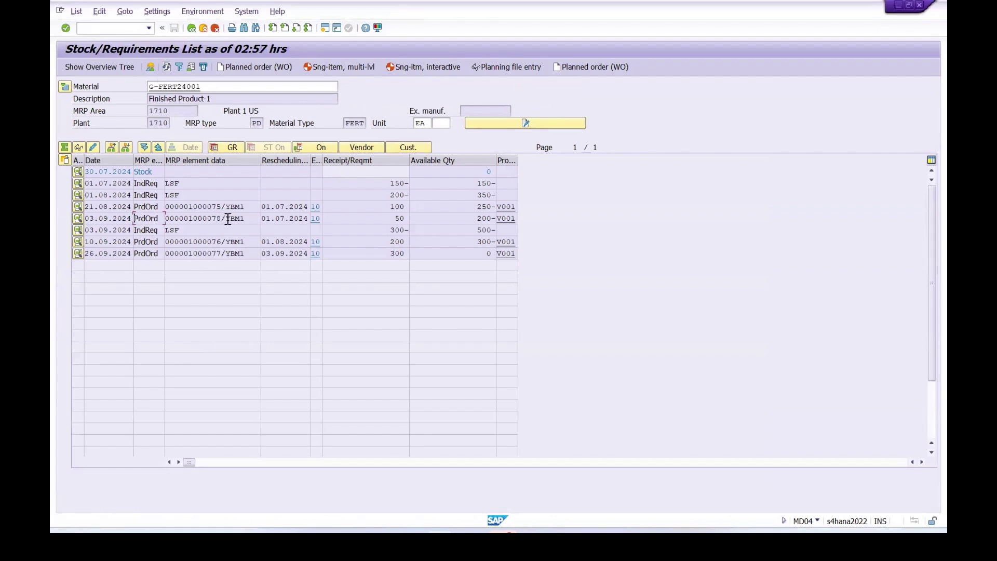
drag(222, 219, 165, 219)
click(172, 285)
- Check the production order creation transactions in the Discrete Manufacturing flow chart in Acrobat, and return to the SAP CO40 session
click(620, 477)
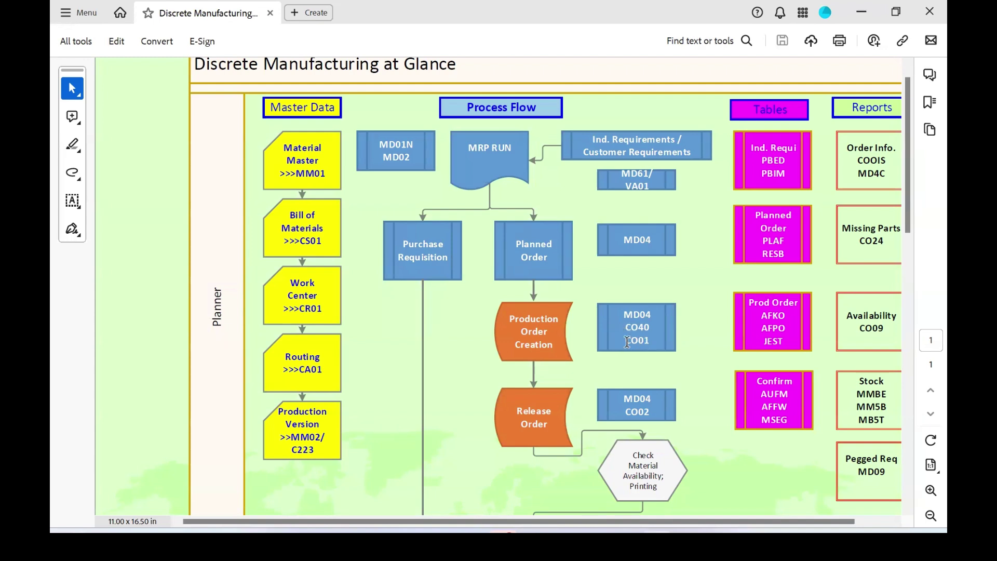
key(alt+Tab)
key(alt+Tab)
key(alt+Tab)
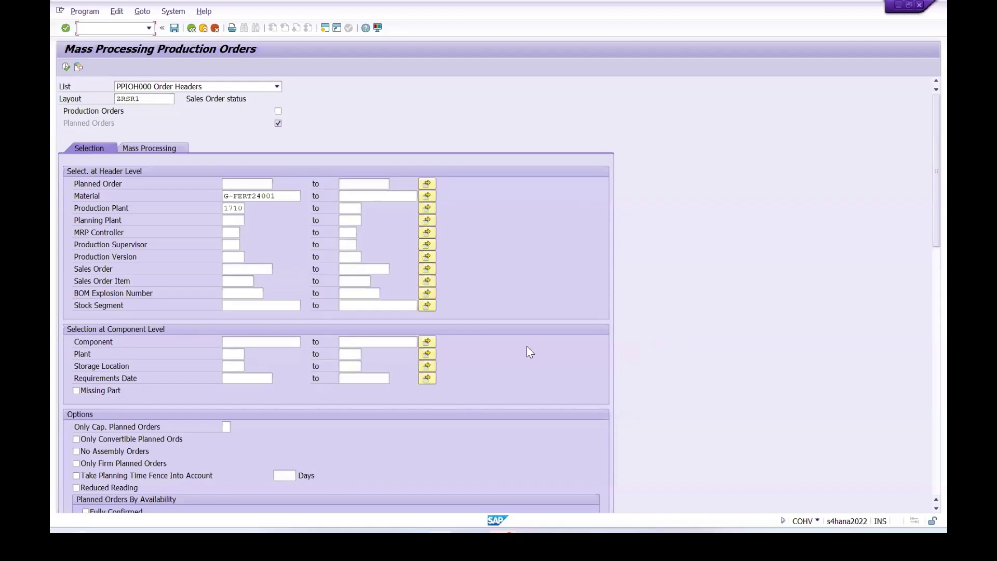
key(alt+Tab)
key(alt+Tab)
key(alt+Tab)
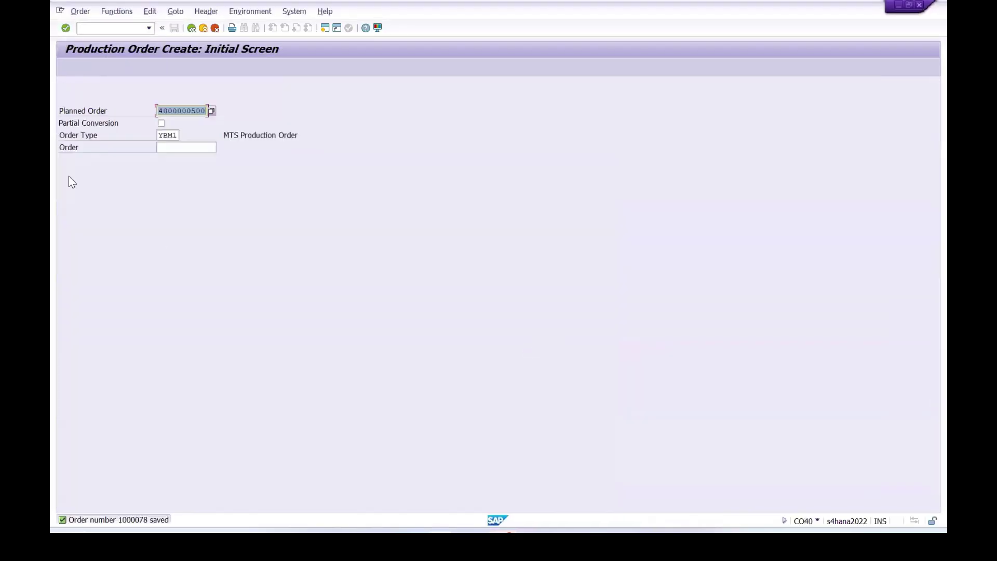
- Leave transaction CO40 and open transaction CO01 in the same session
click(100, 30)
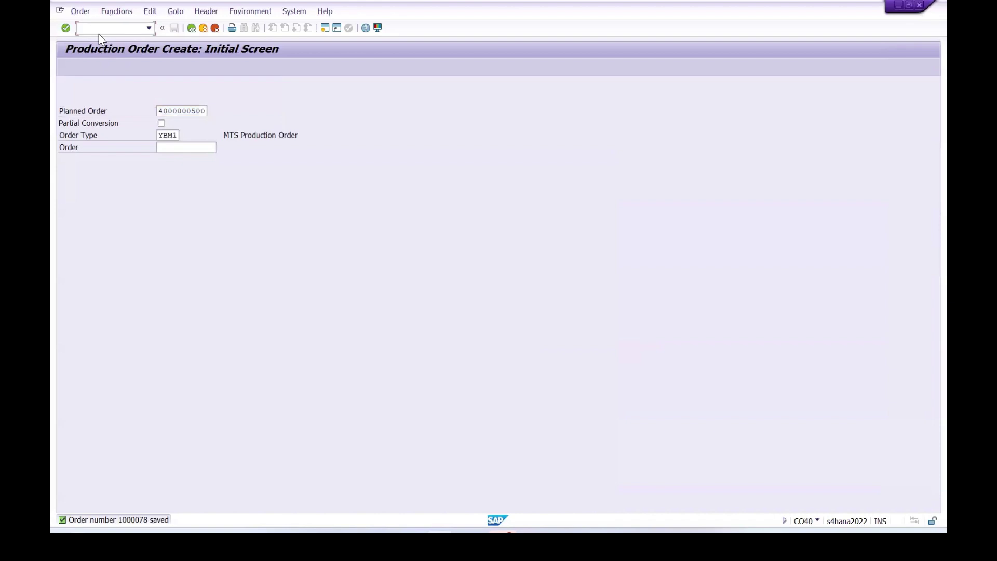
text(/n)
key(Return)
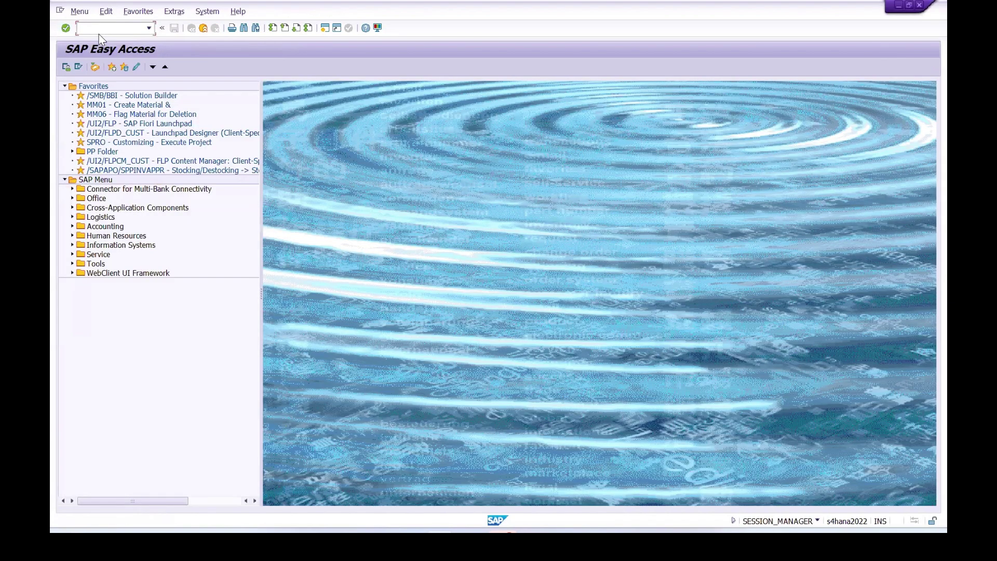
text(CO01)
key(Return)
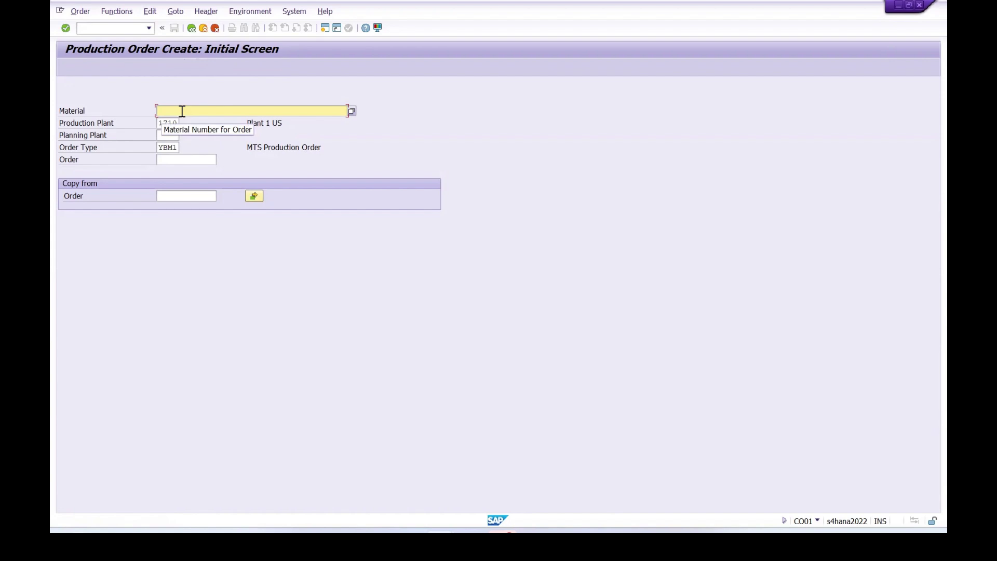
- Copy material number G-FERT24001 from the MD04 stock/requirements list into the Material field of CO01
key(alt+Tab)
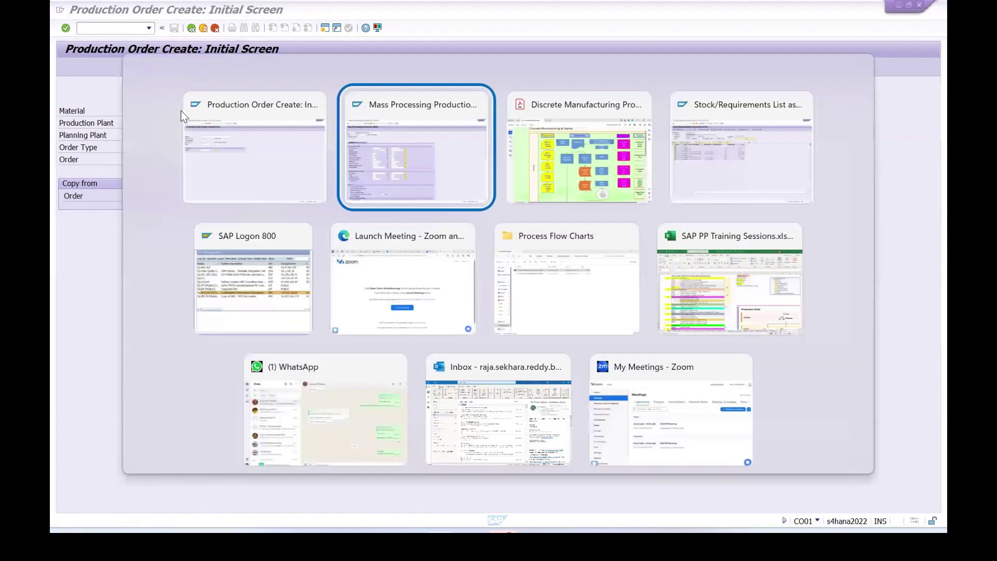
key(alt+Tab)
key(alt+Tab)
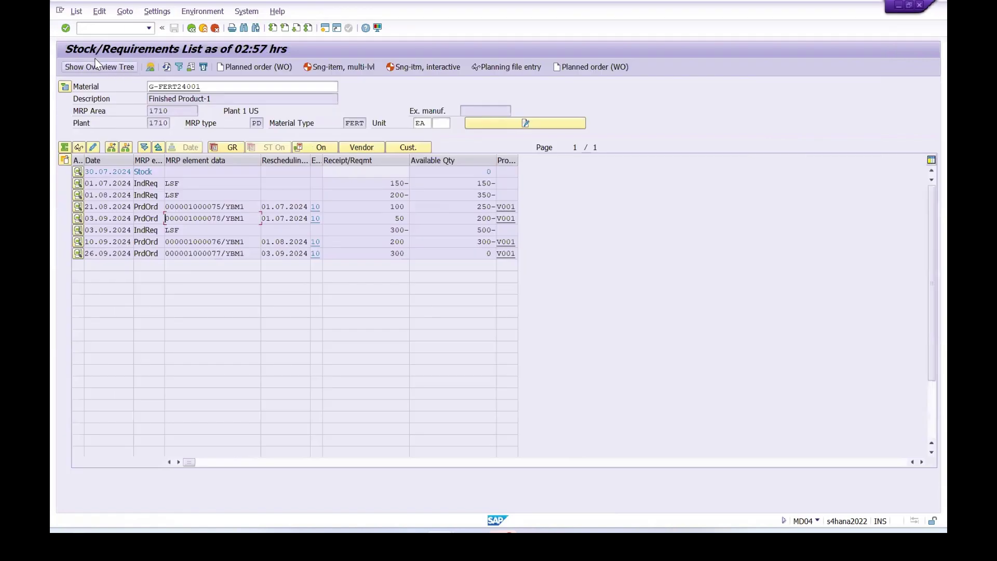
click(204, 86)
key(ctrl+c)
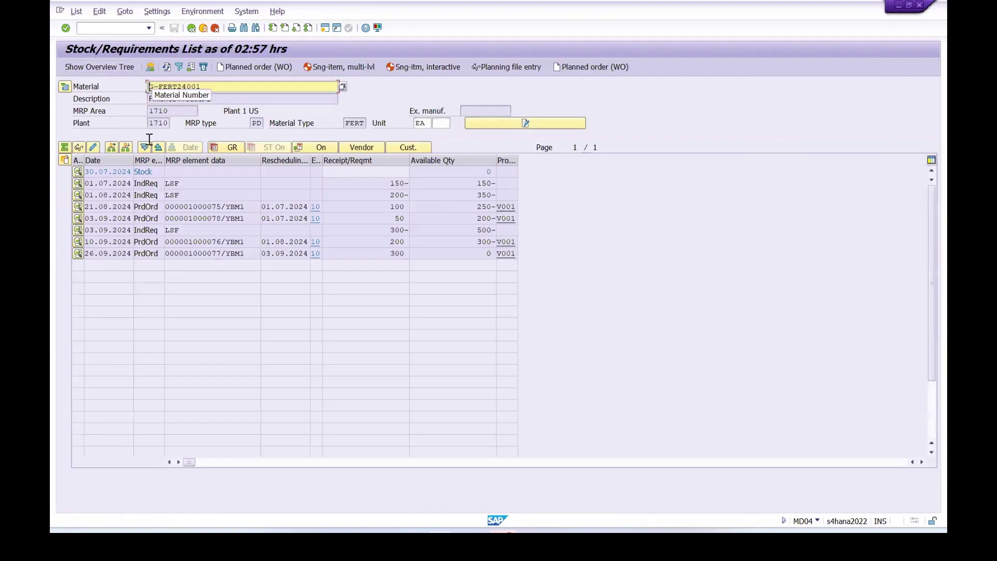
key(alt+Tab)
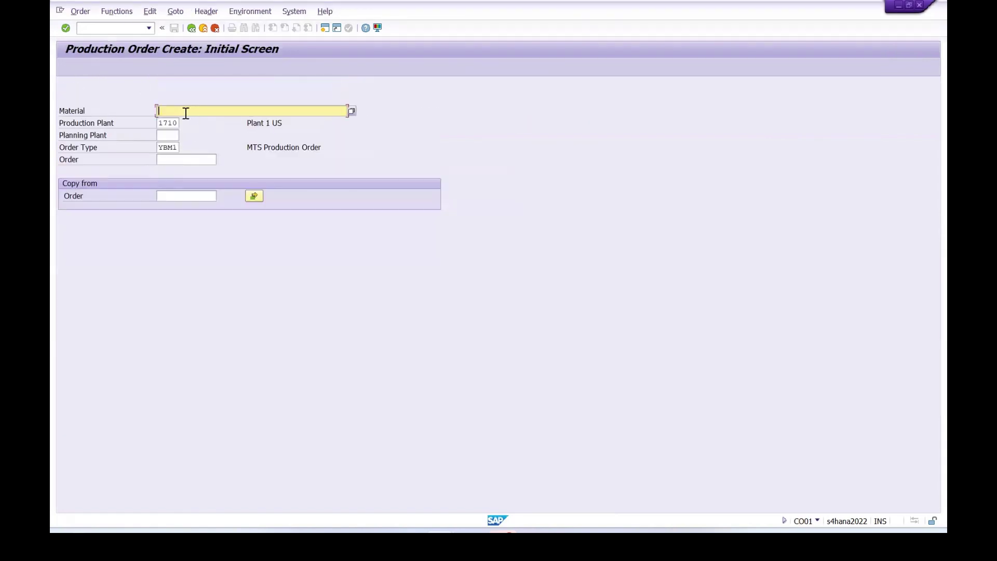
click(184, 112)
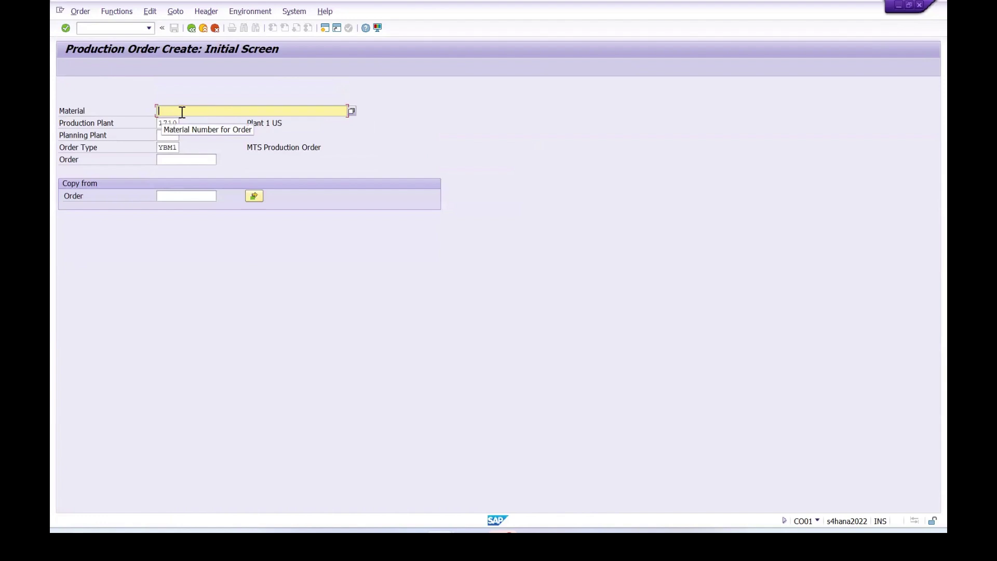
key(ctrl+v)
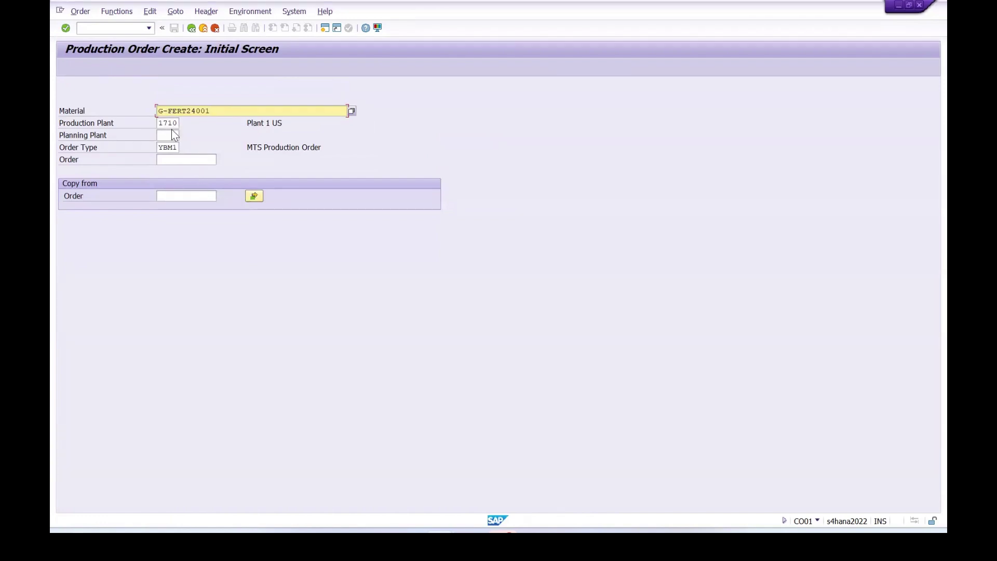
- Set order type YBM1 for the material in production plant 1710 and continue to the production order header
click(173, 147)
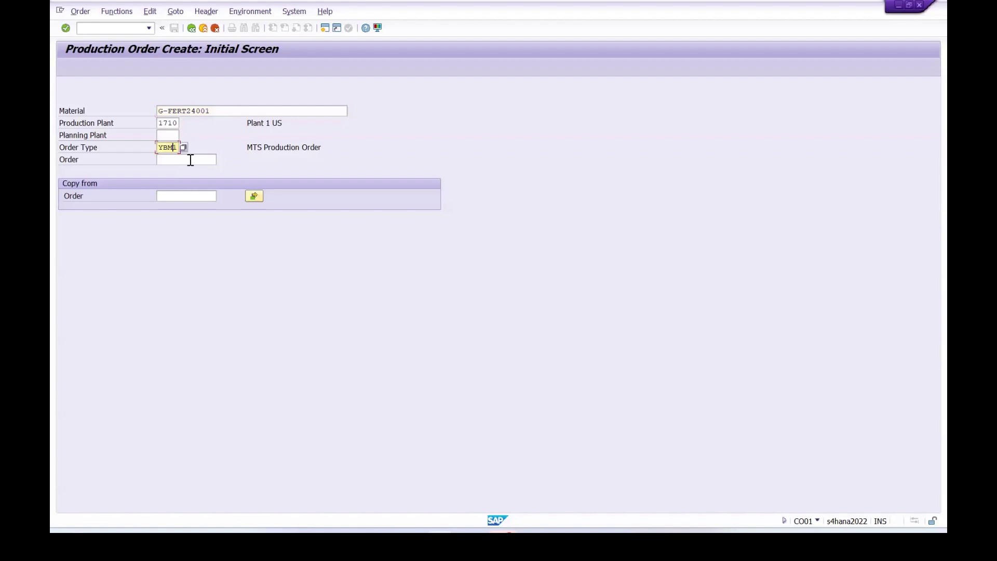
key(BackSpace)
key(BackSpace)
click(390, 147)
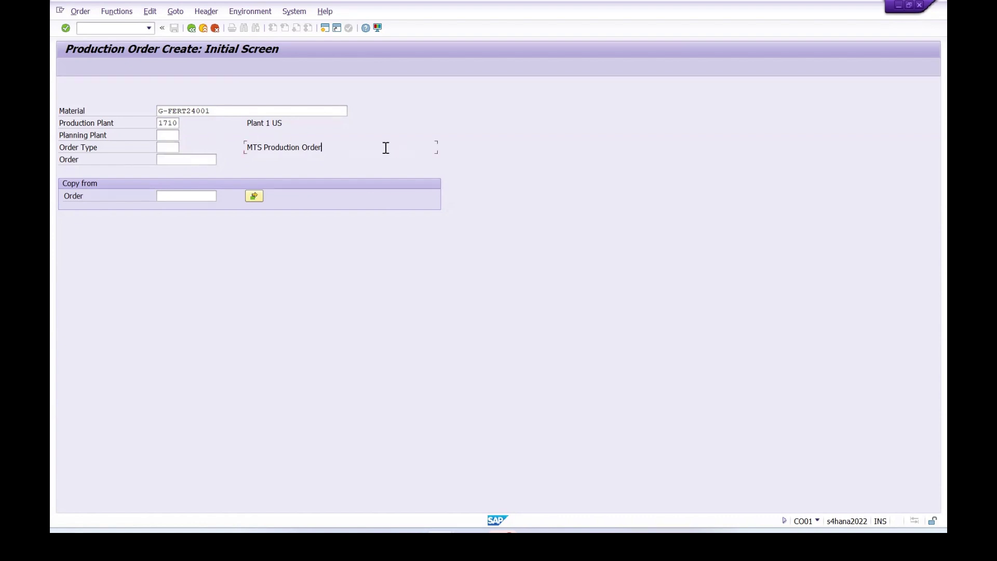
click(214, 111)
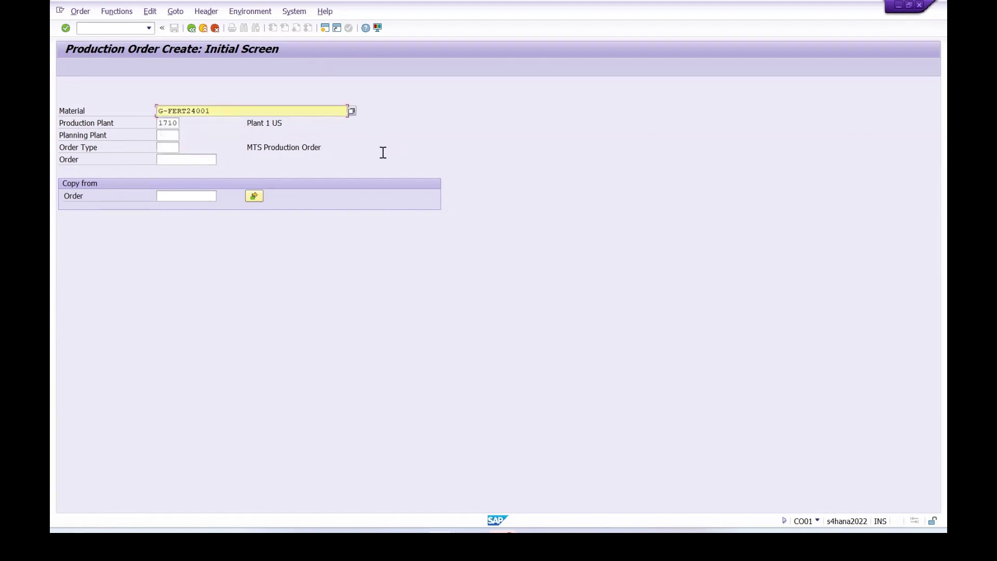
click(173, 123)
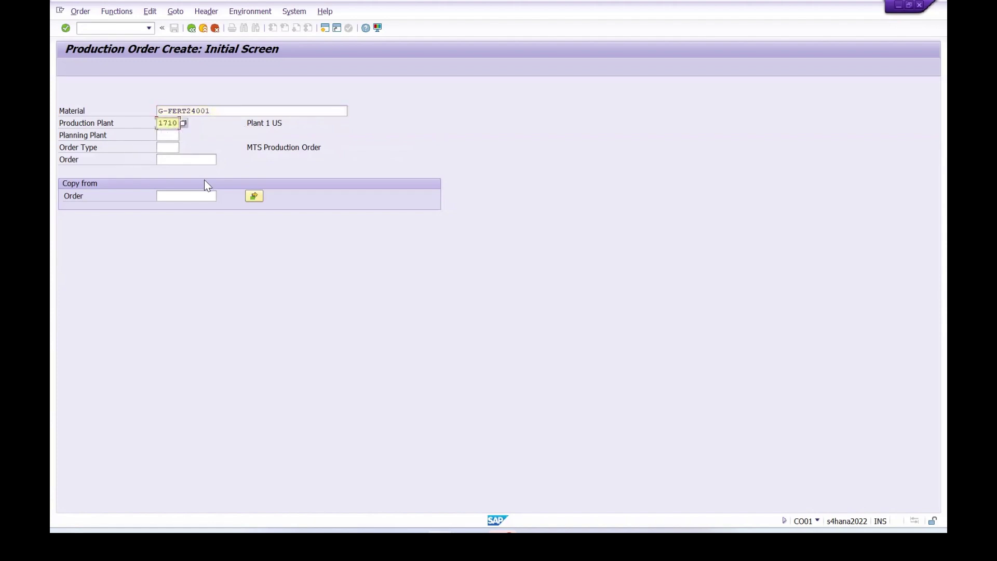
key(Return)
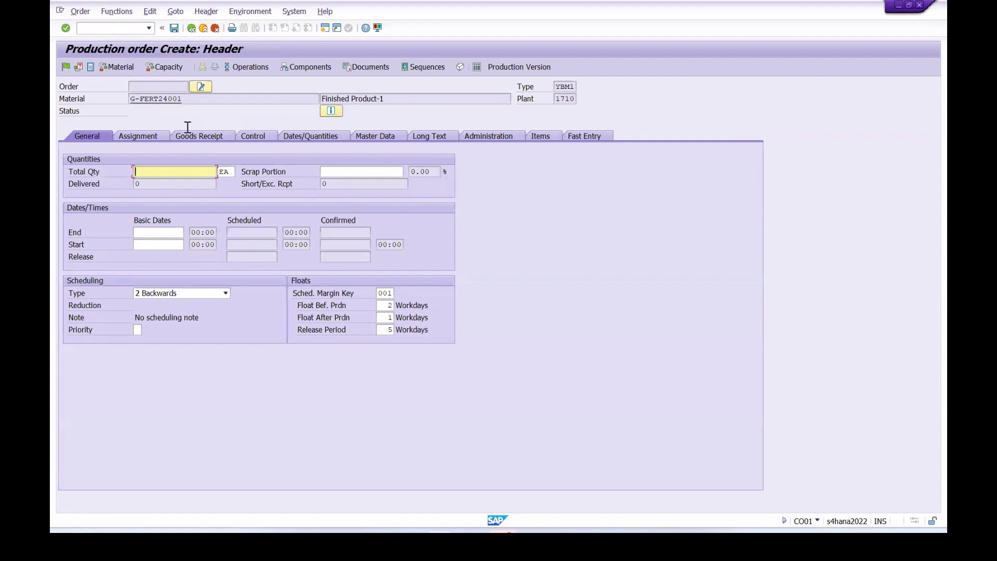
- Set the order's total quantity to 25 EA and the scheduling type to 4 Current date, and confirm the header entries
click(176, 99)
drag(166, 99, 121, 97)
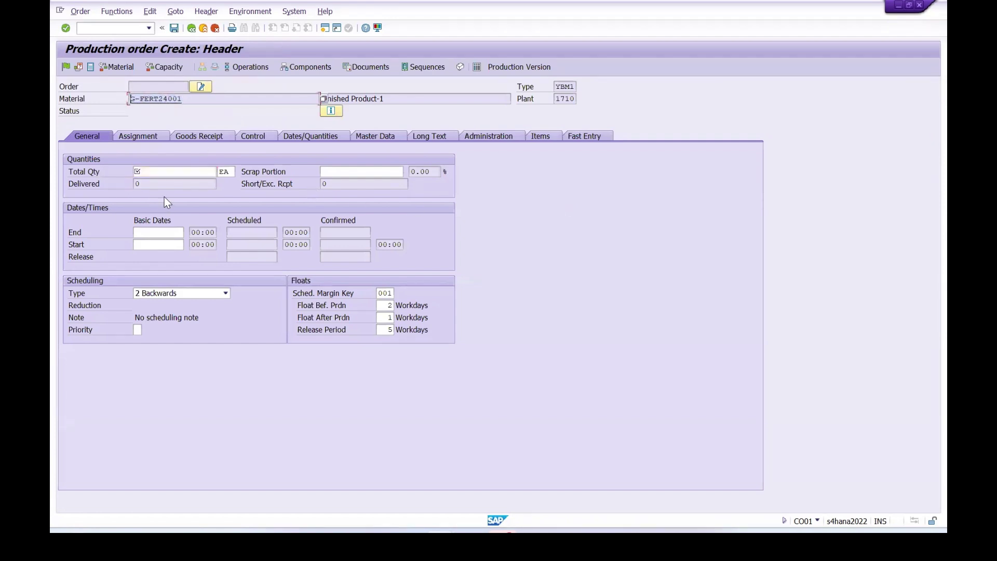
click(159, 173)
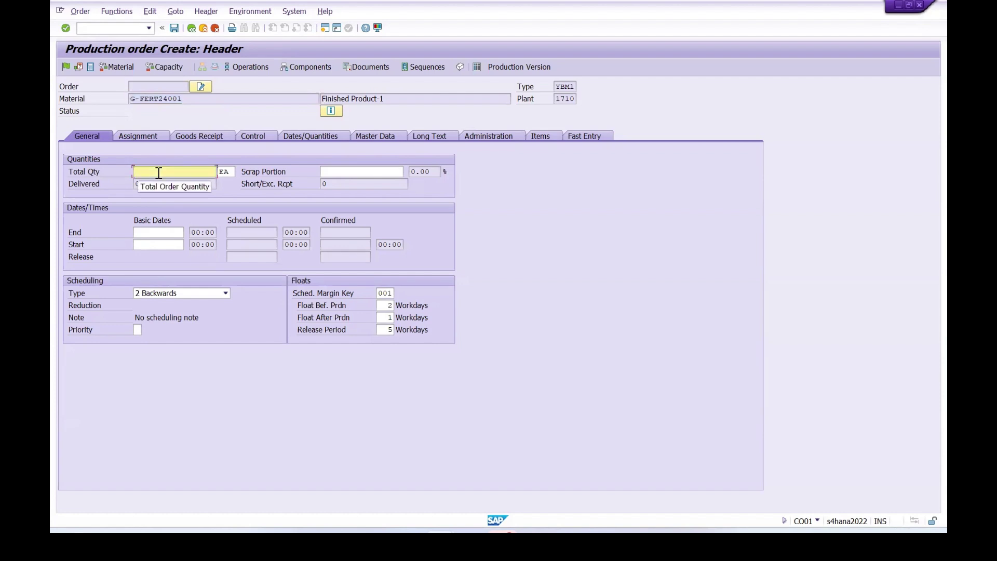
text(25)
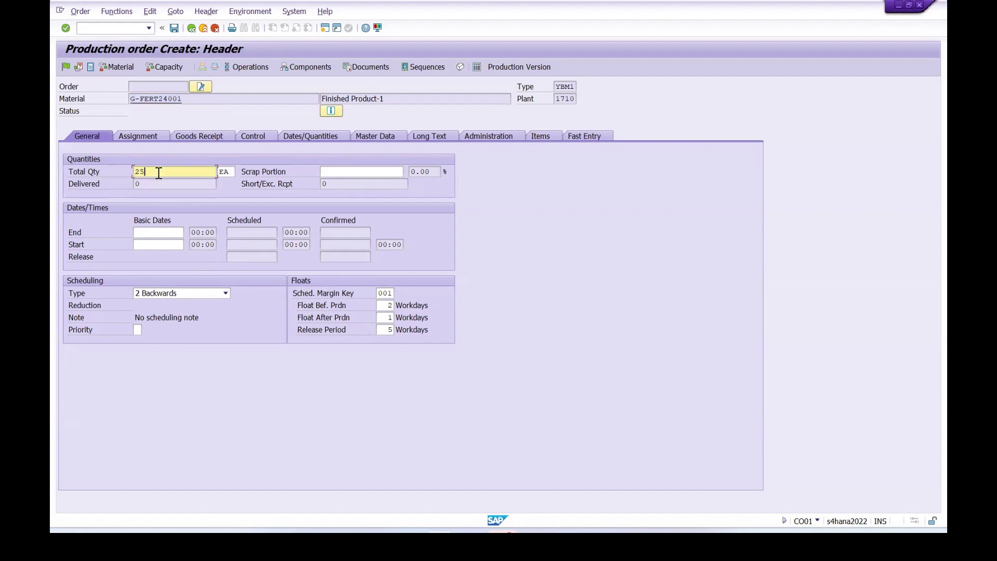
click(211, 293)
click(174, 314)
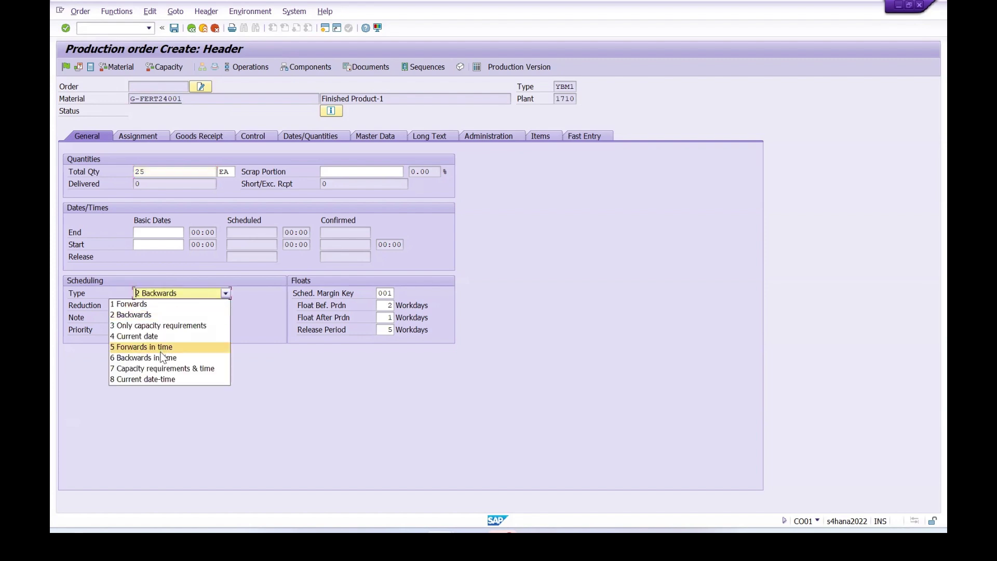
click(148, 337)
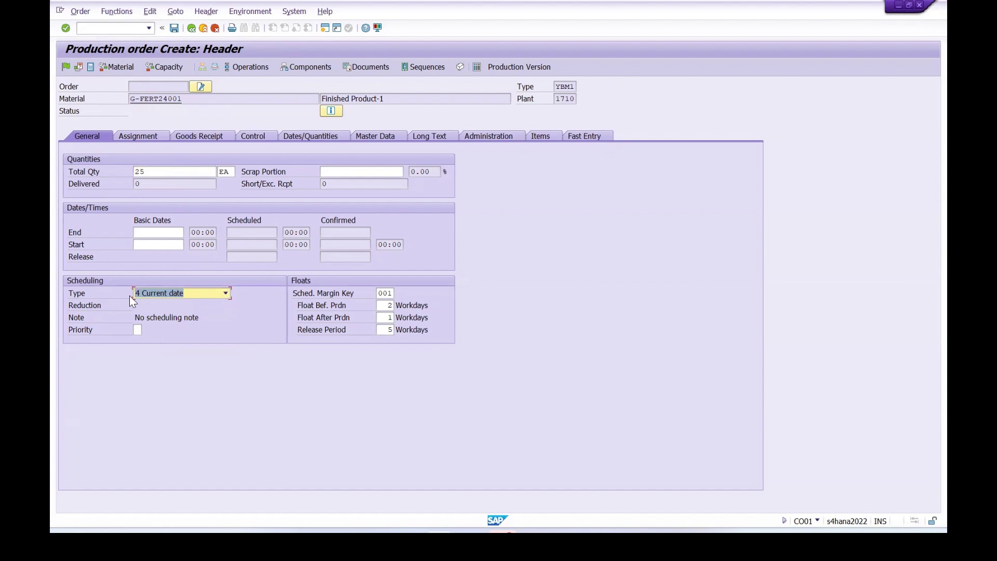
key(Return)
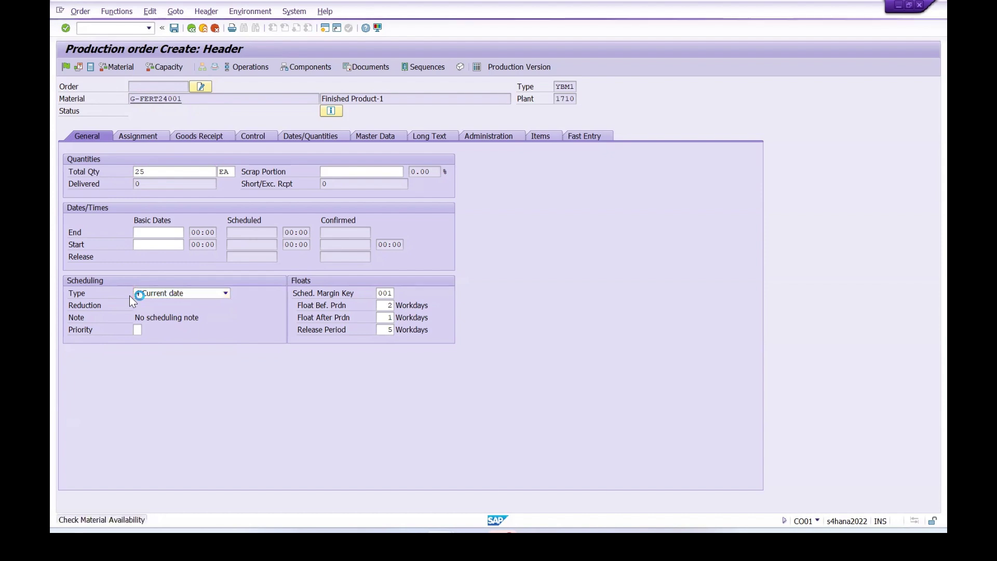
click(372, 307)
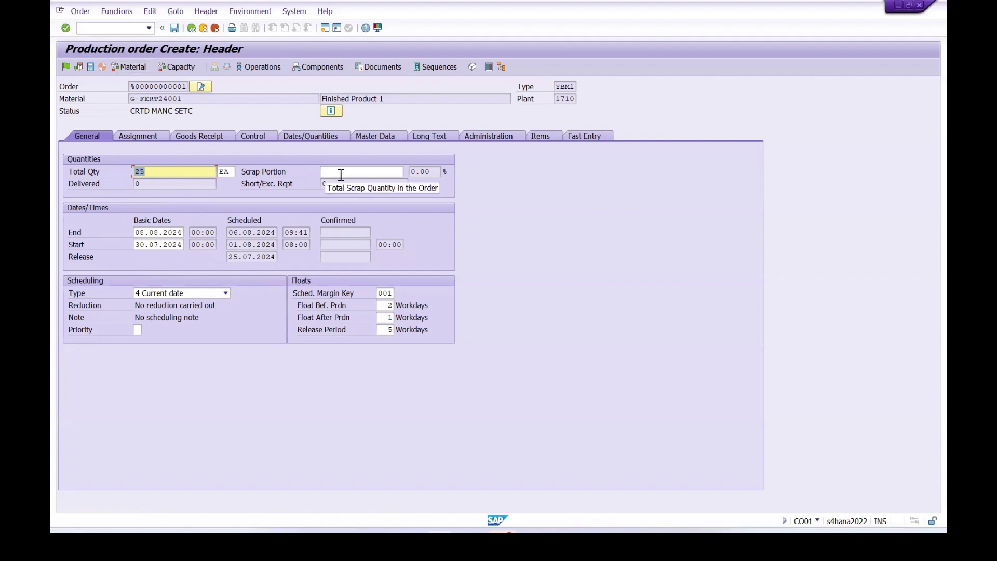
- Check the current transaction code and whether the new order's assignment data contains a planned order
click(818, 522)
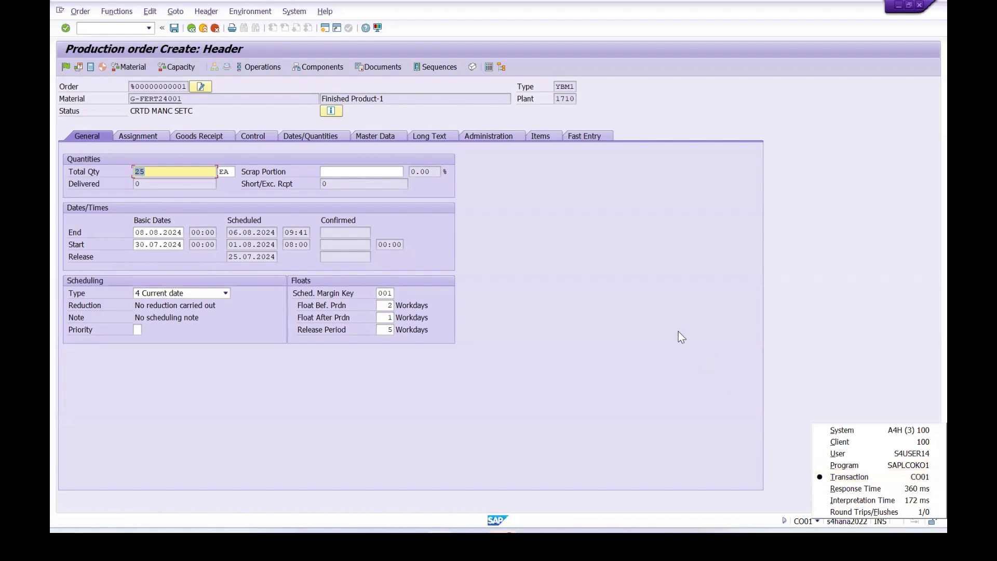
click(653, 332)
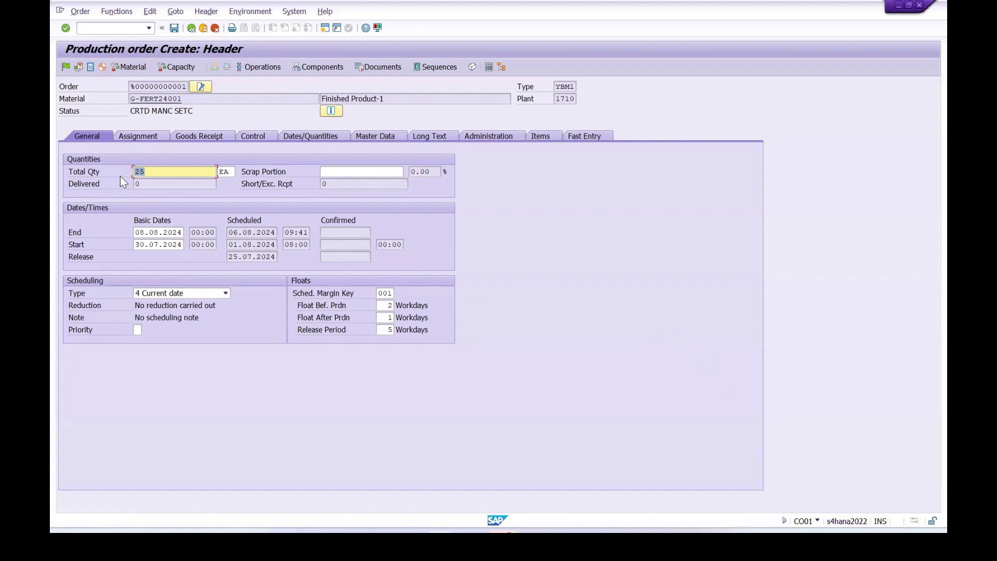
click(143, 136)
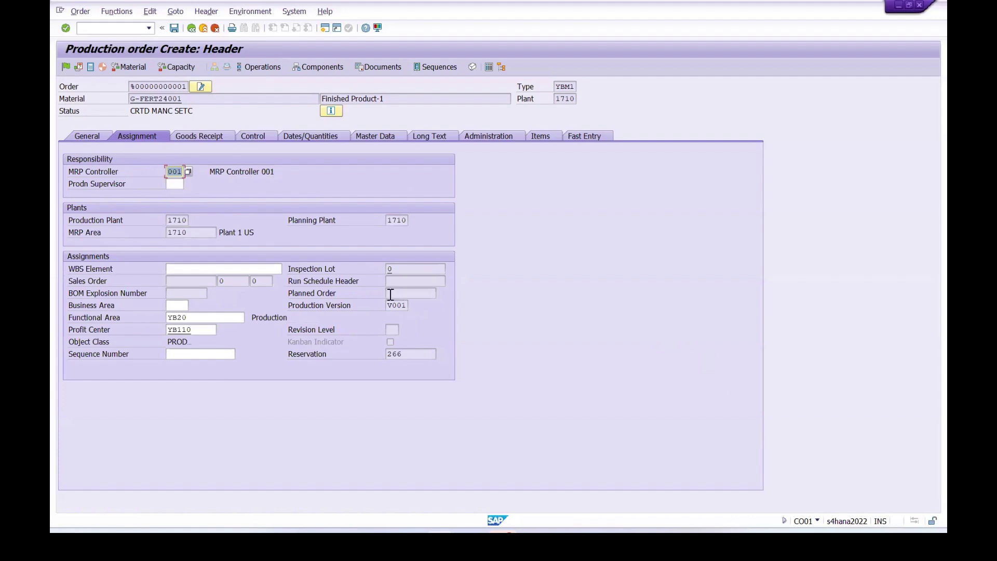
click(87, 137)
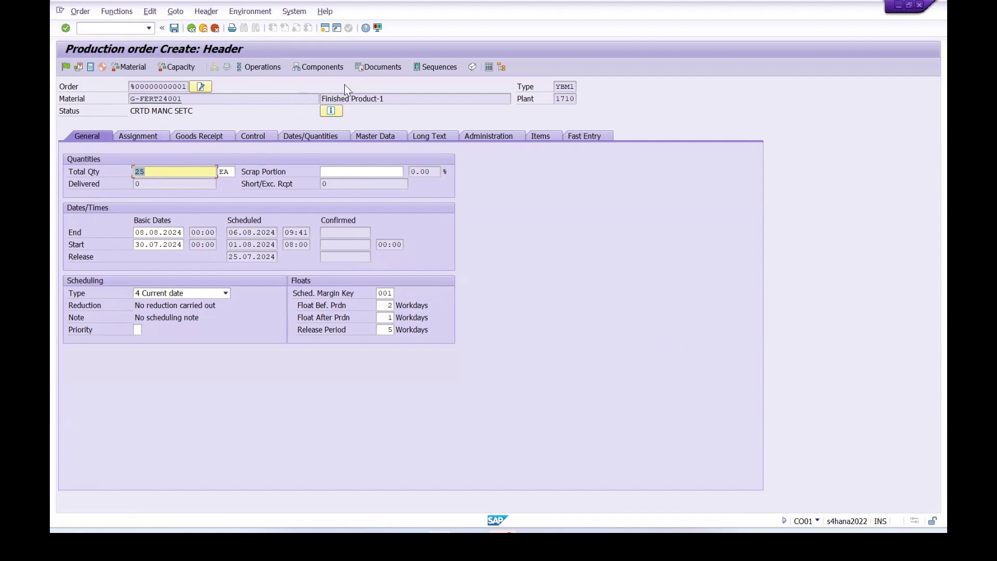
- Review the order's component requirement quantities and its operation overview, and save the production order
click(324, 68)
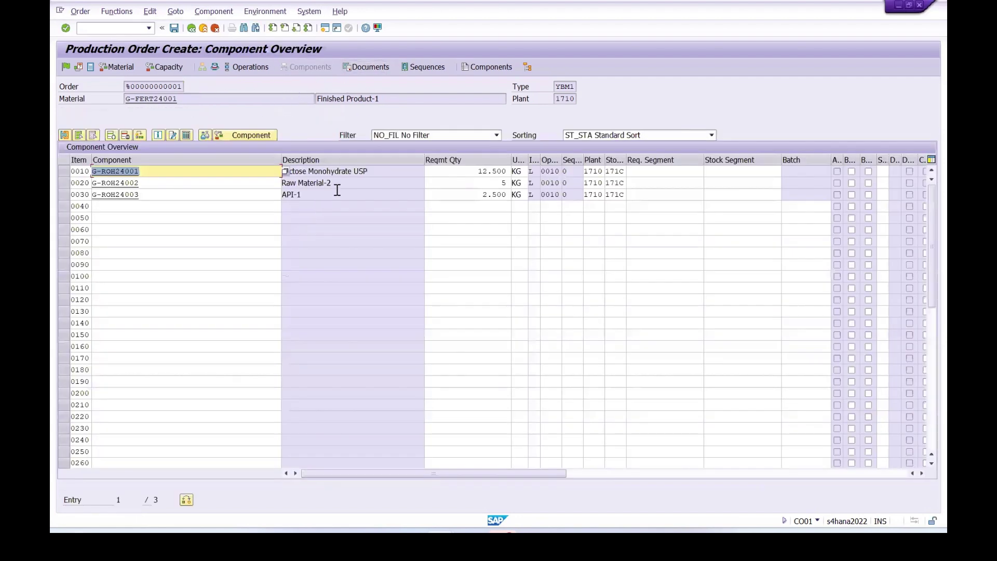
drag(281, 159, 165, 159)
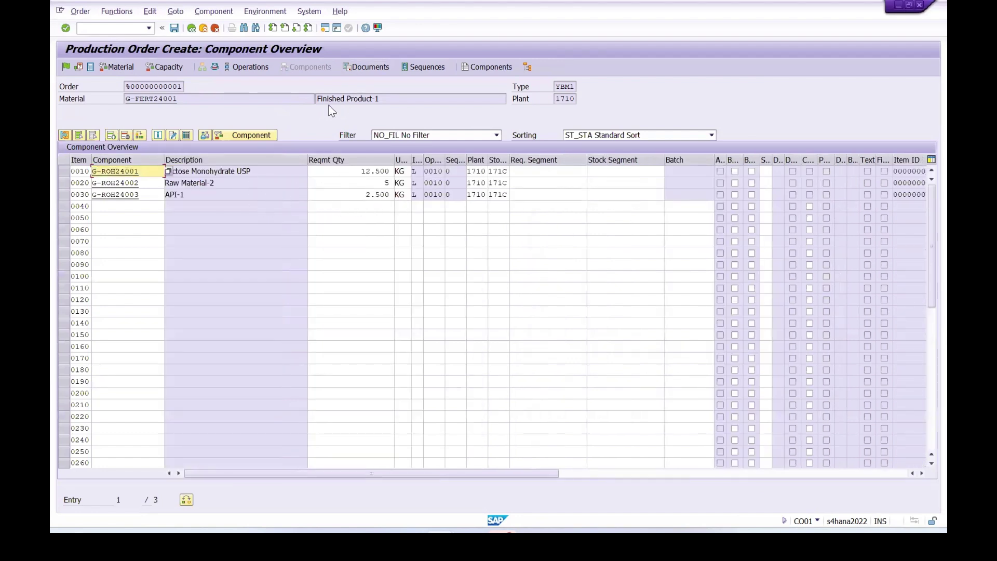
click(255, 68)
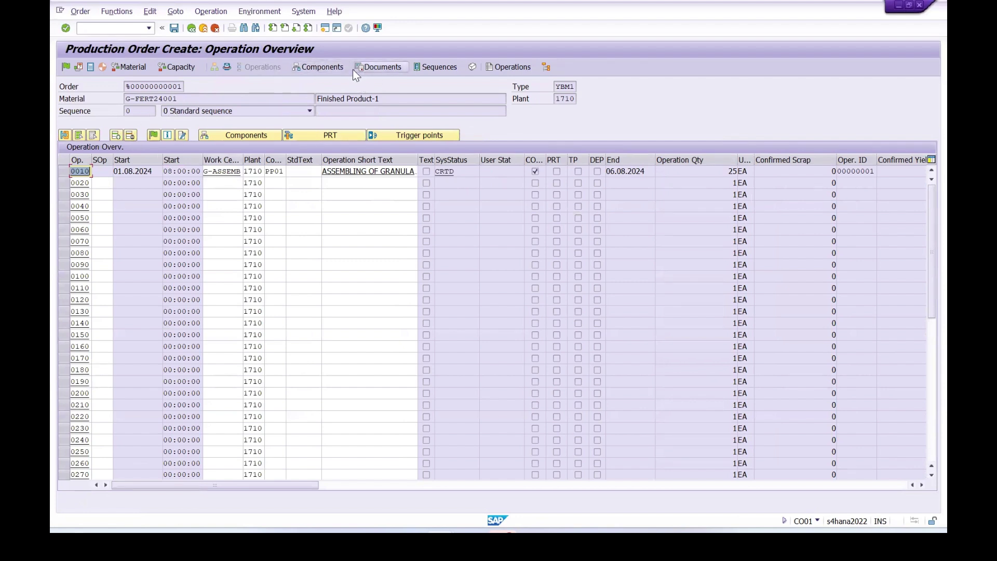
click(307, 67)
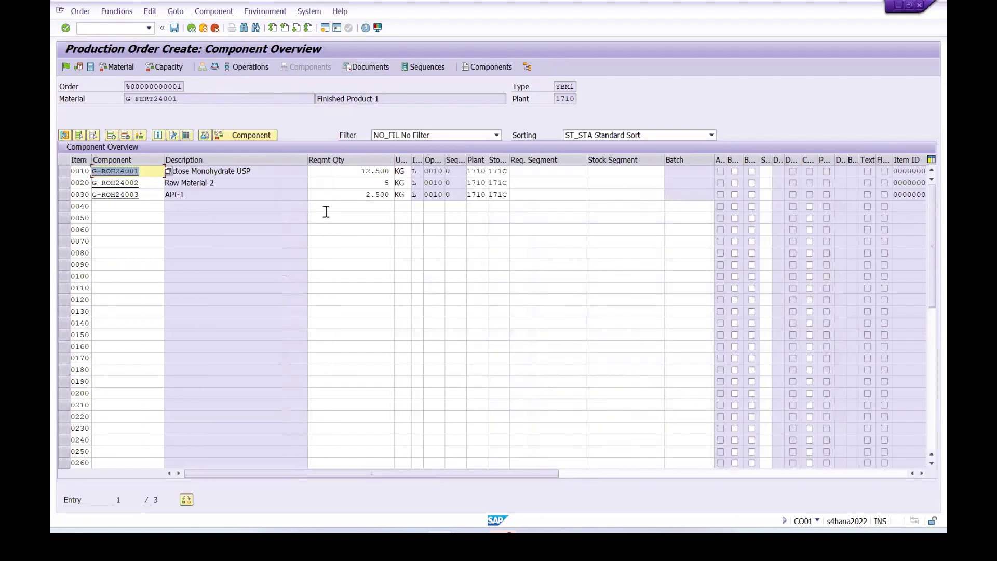
click(375, 171)
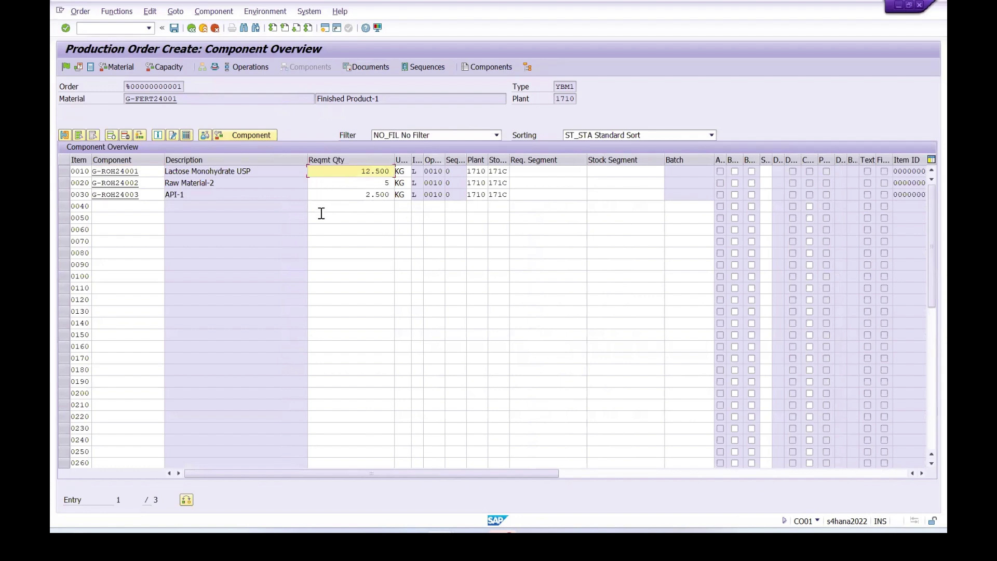
click(189, 29)
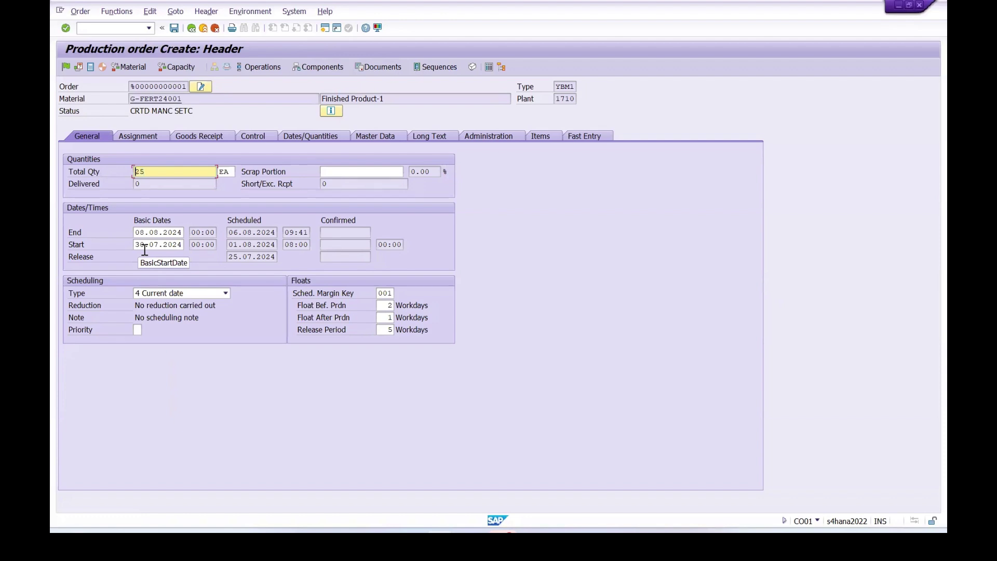
click(174, 28)
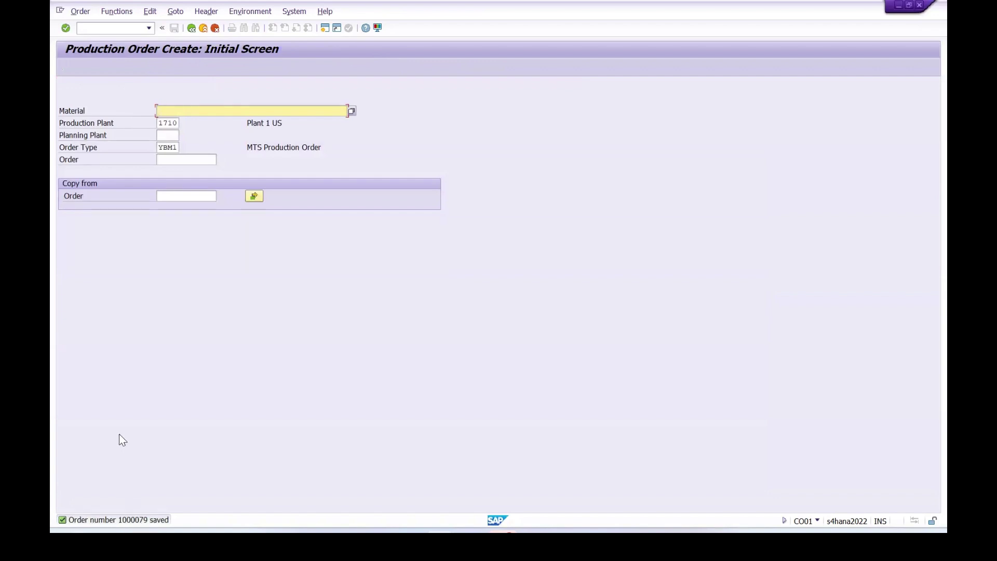
- Switch to the stock/requirements list of G-FERT24001, refresh it, and check the newly created production order's entry and receipt quantity
mouse_move(441, 546)
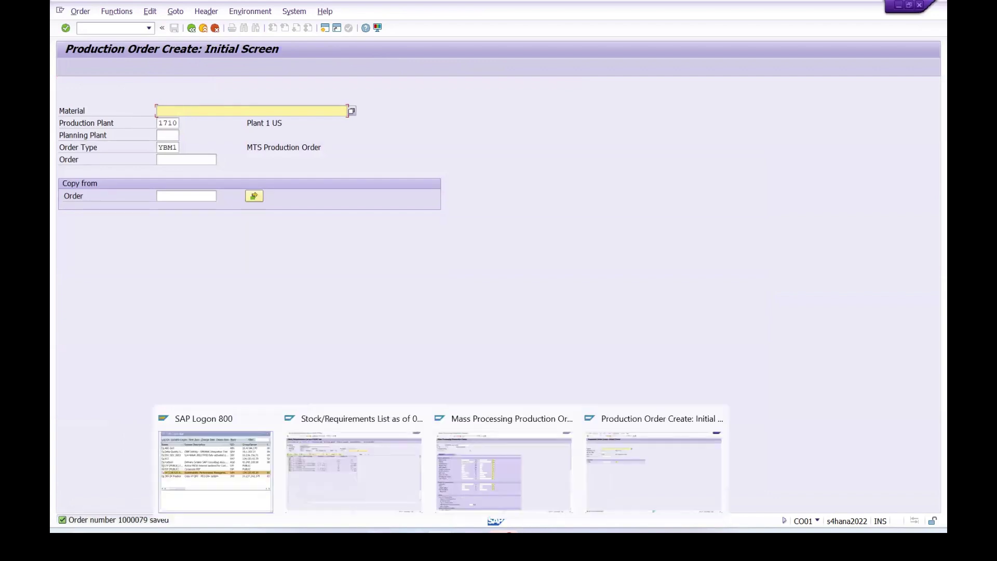
click(326, 477)
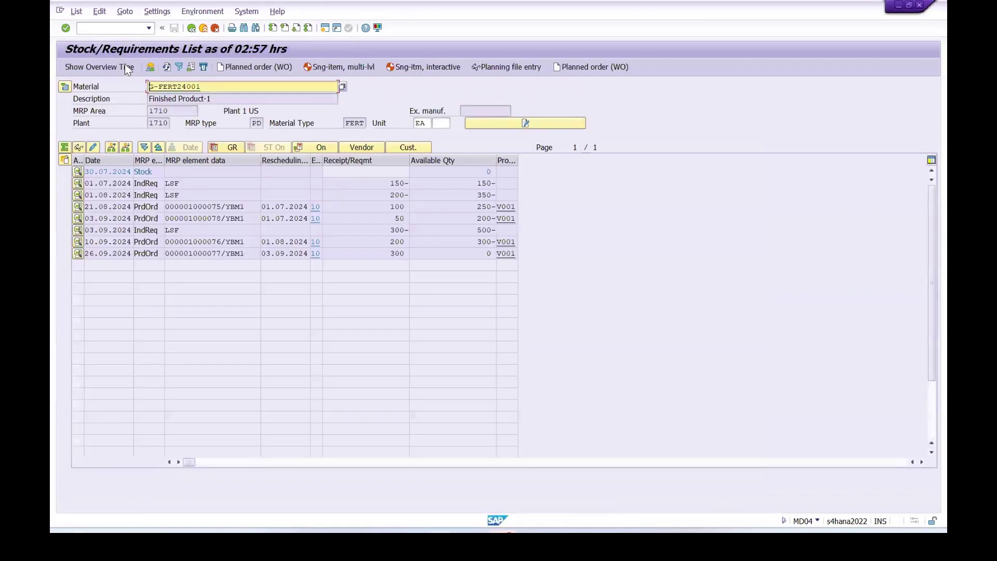
click(167, 66)
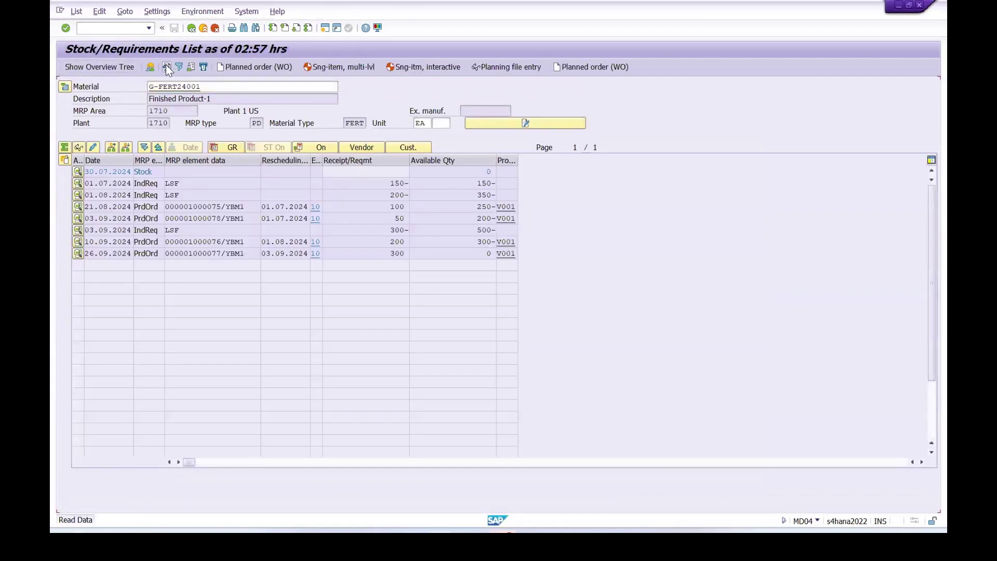
drag(224, 208, 68, 211)
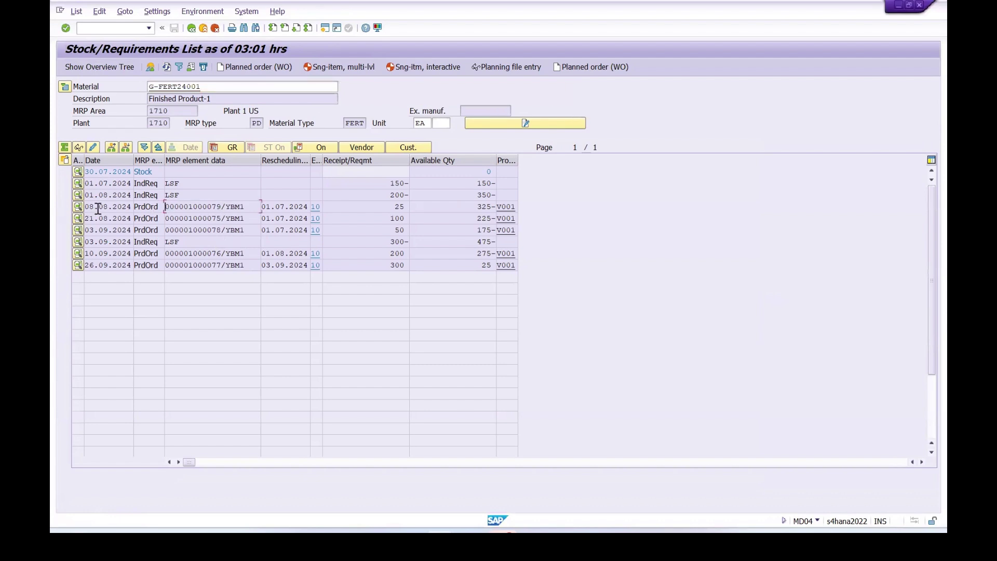
drag(396, 207, 414, 207)
- Consult the Discrete Manufacturing process flow PDF, and display the new 25 EA production order from the stock/requirements list
click(635, 491)
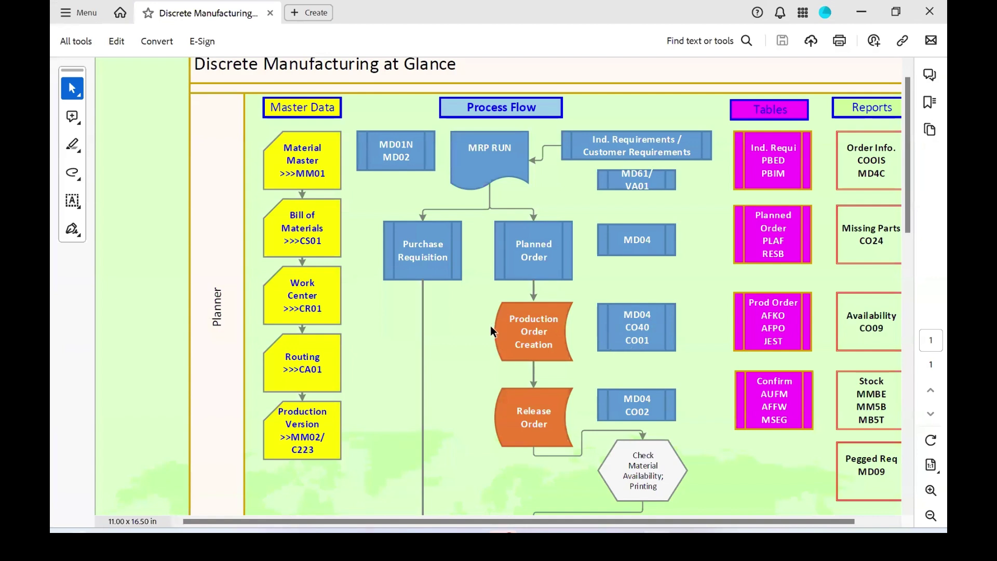
key(alt+Tab)
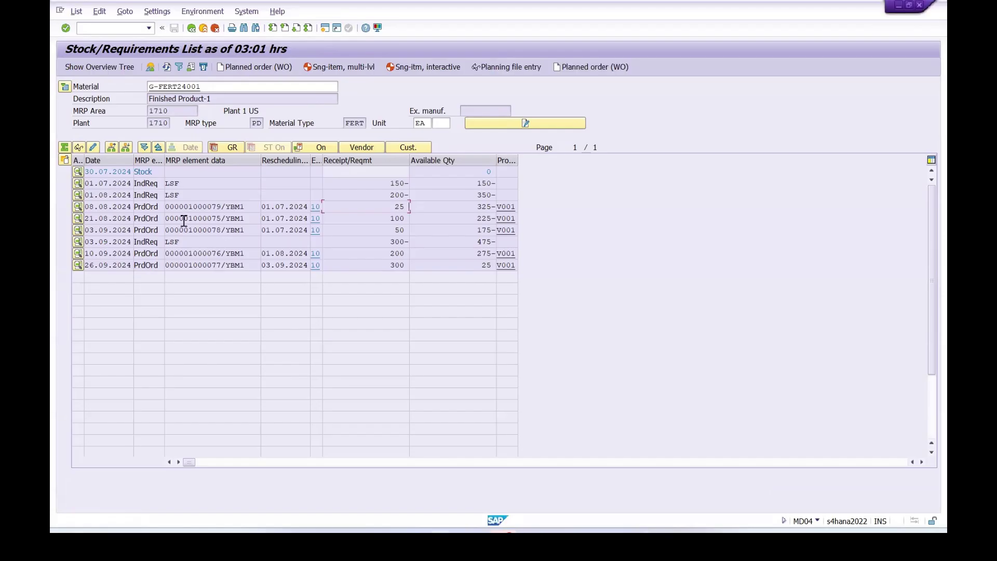
click(78, 207)
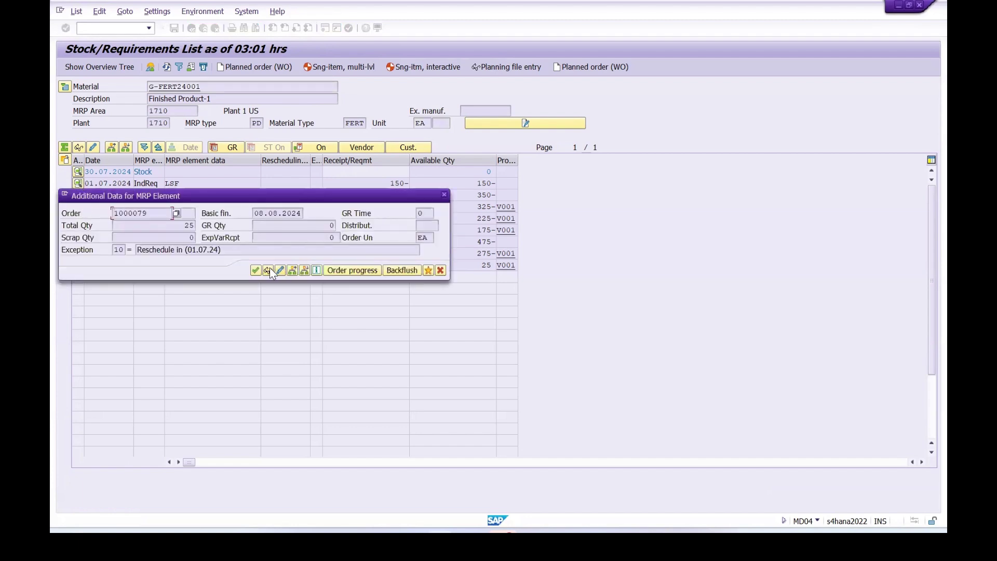
click(268, 270)
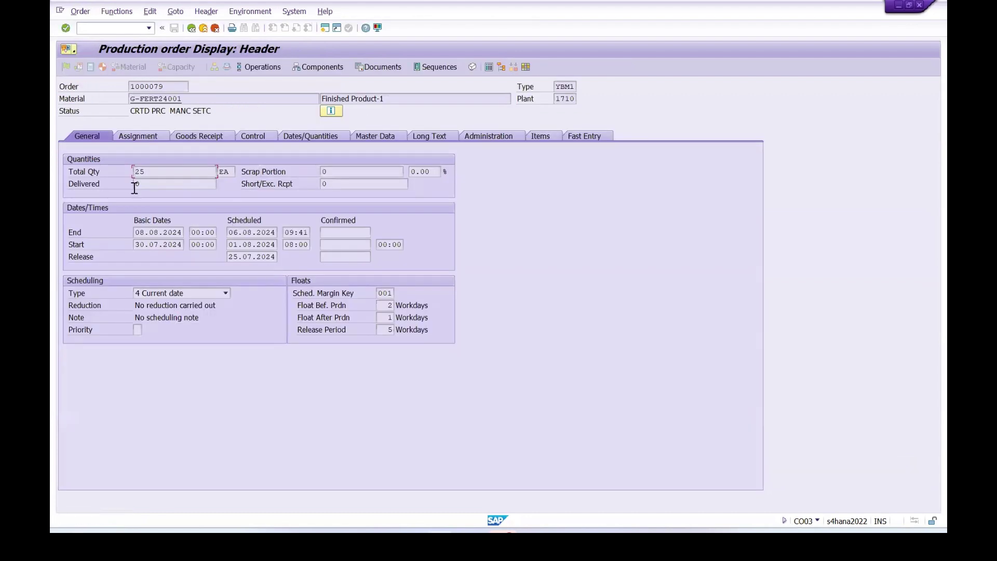
- Review the displayed production order's component overview and operation overview, and return to the order header
click(312, 71)
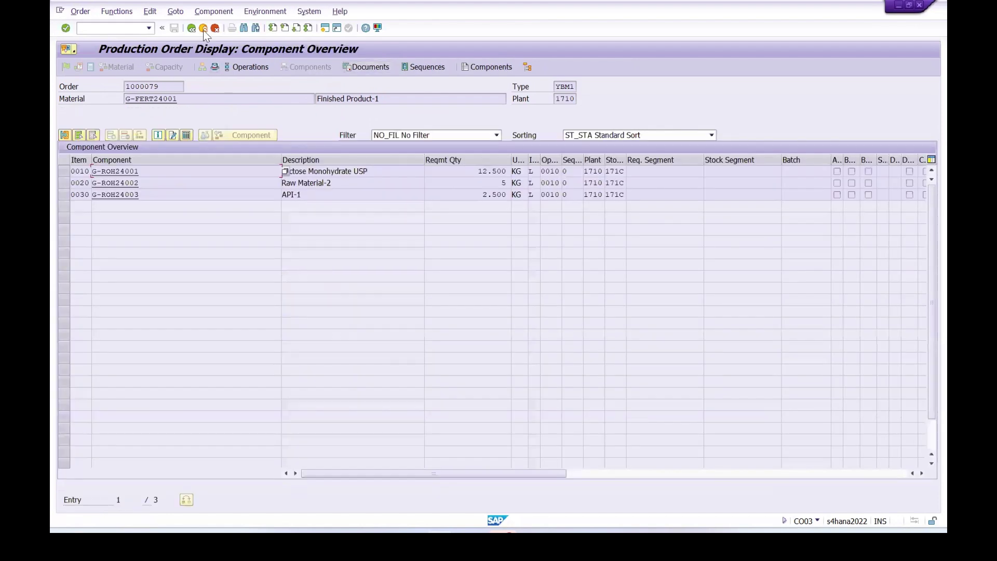
click(194, 28)
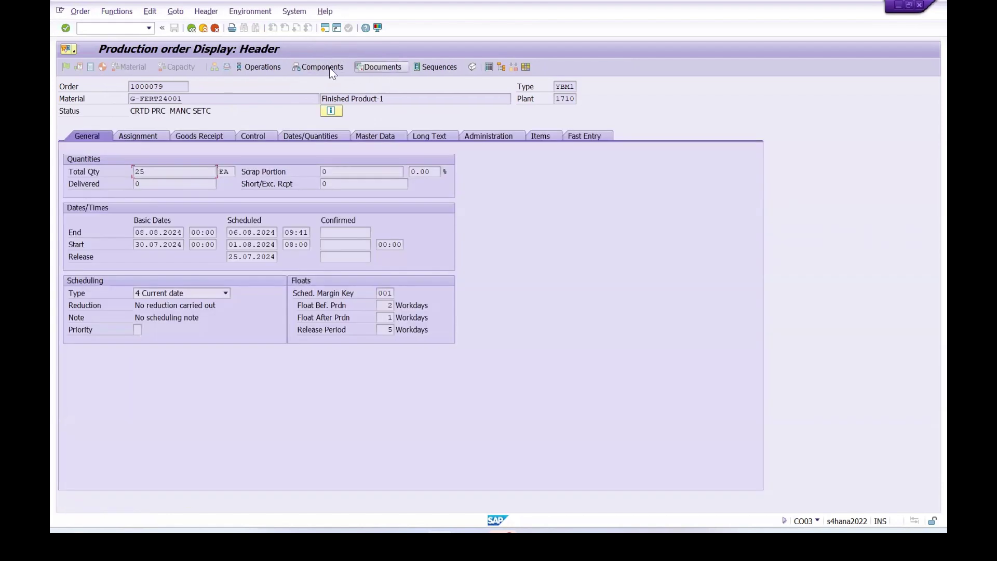
click(255, 68)
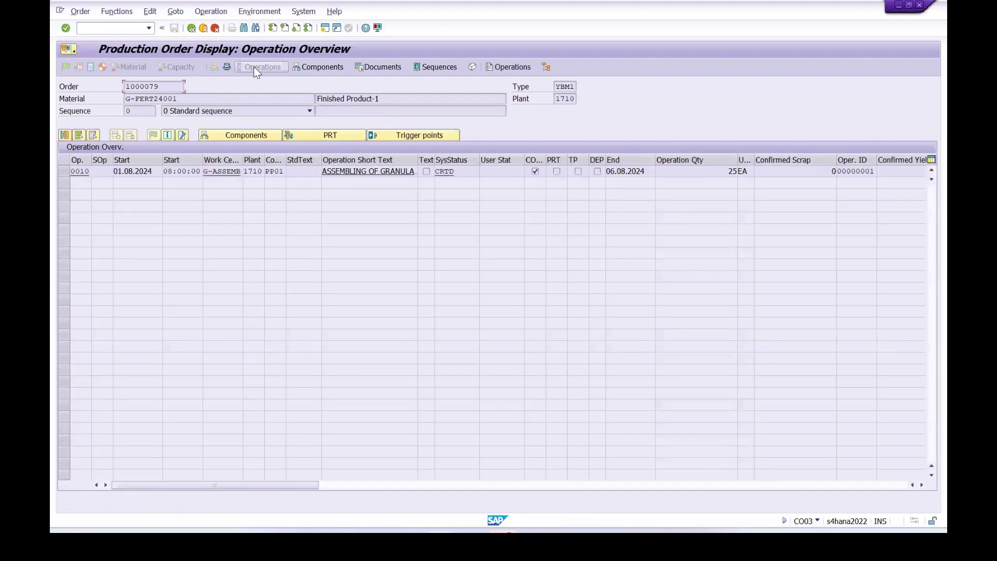
click(192, 29)
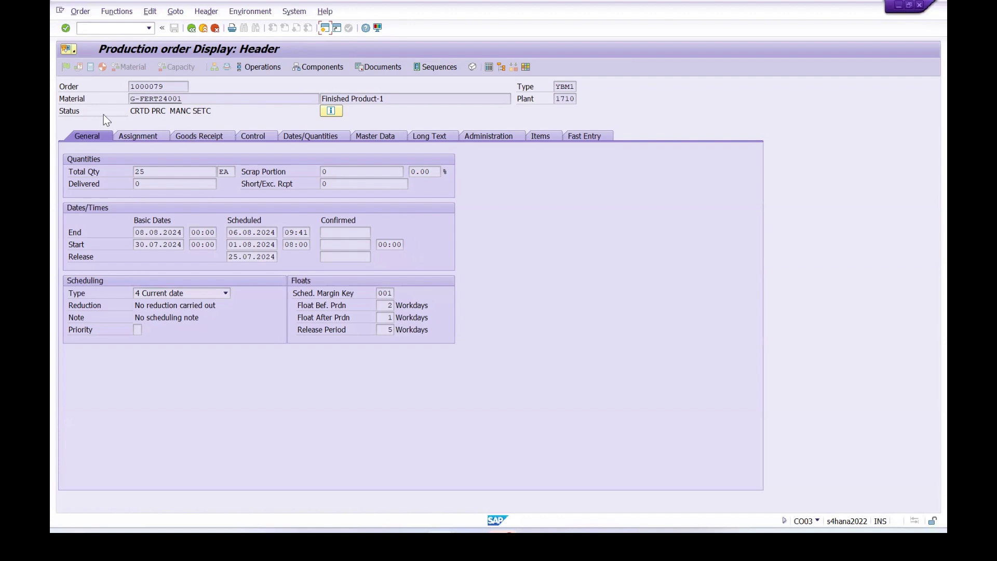
- Examine the individual system statuses of the production order and their descriptions, and return to the order header
click(331, 110)
drag(137, 171, 97, 183)
drag(192, 194, 102, 195)
drag(182, 206, 101, 207)
click(190, 29)
- Narrow the Component column in the order's component overview to review more item details, and return to the order header
click(318, 68)
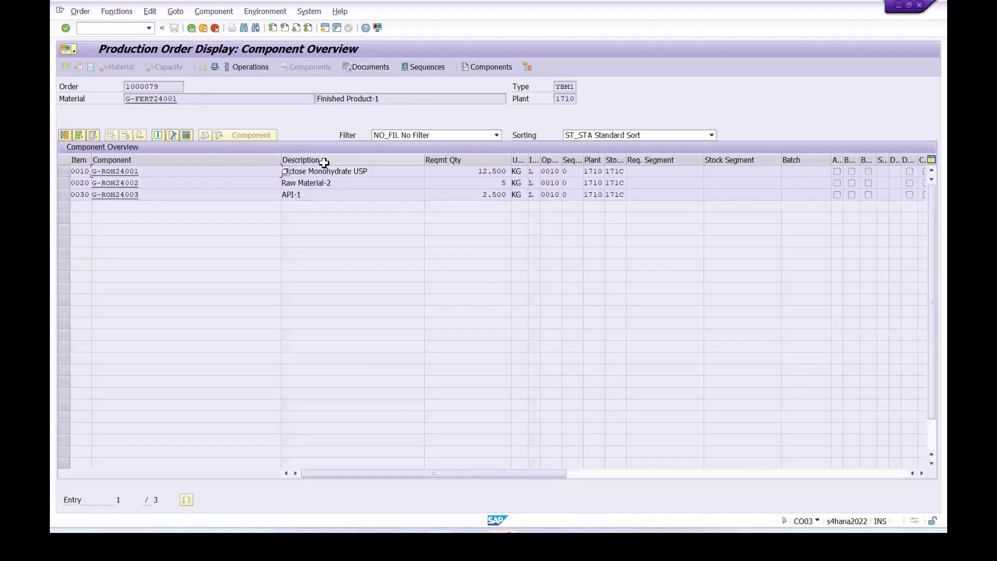
drag(274, 159, 173, 160)
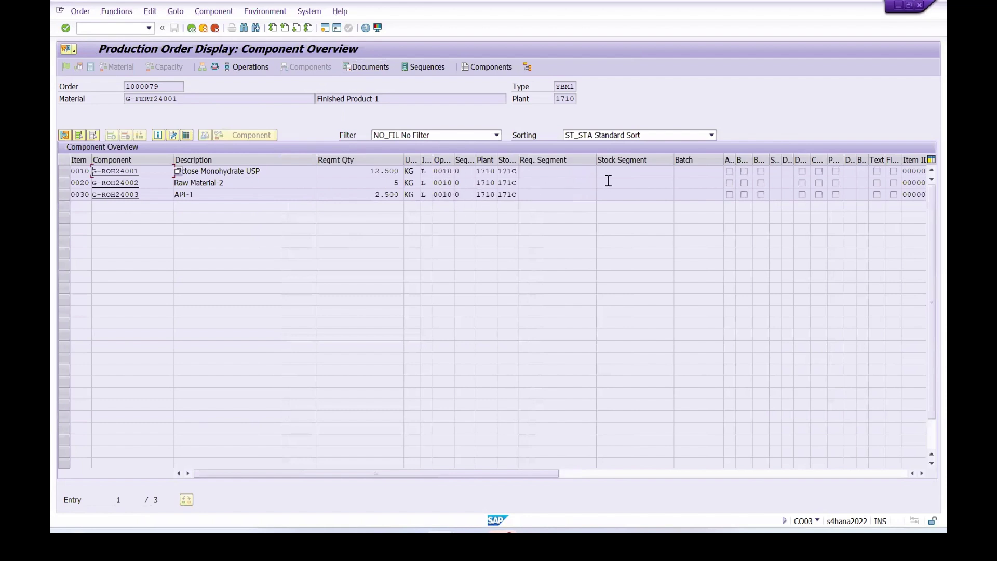
click(191, 28)
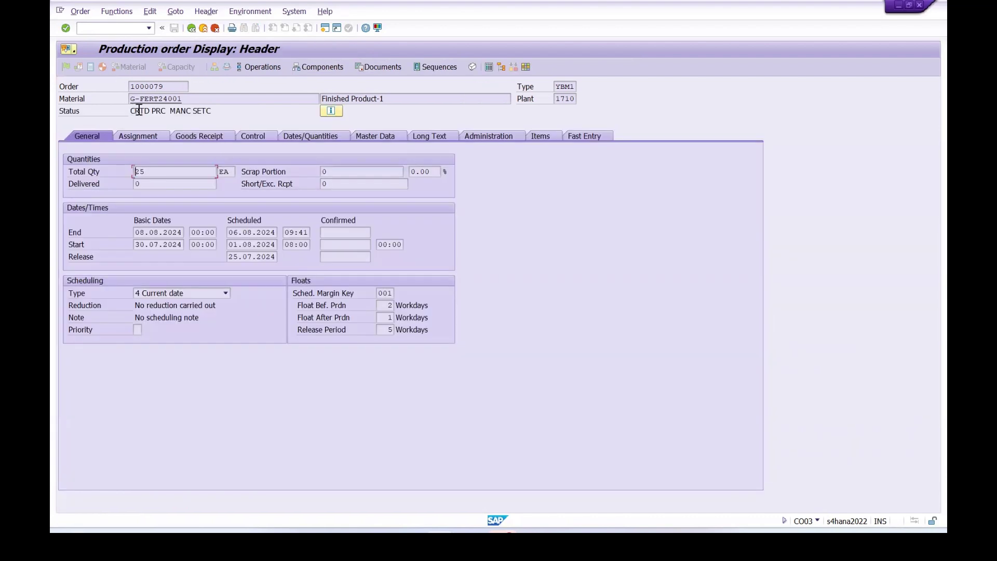